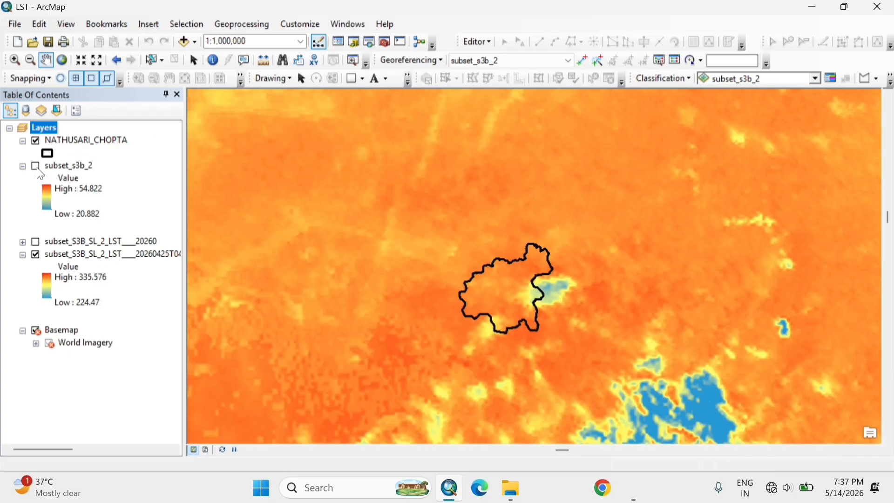
Show the subset_s3b_2 layer and view the full extent of the Sentinel-3 LST raster around it
click(36, 166)
scroll(609, 363, down, 7)
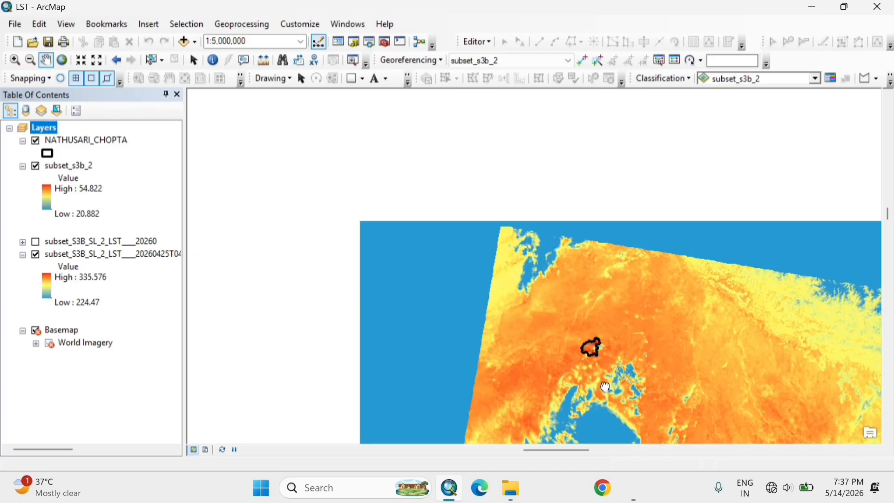
drag(606, 388, 496, 229)
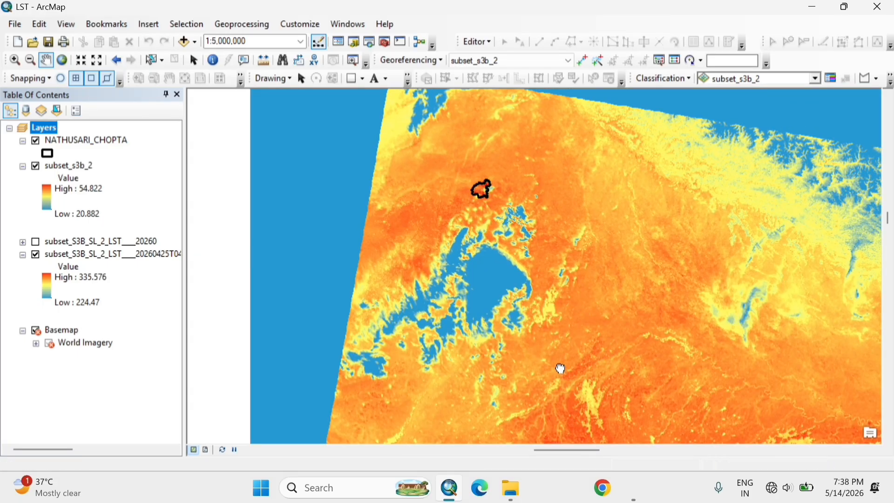
scroll(535, 256, up, 2)
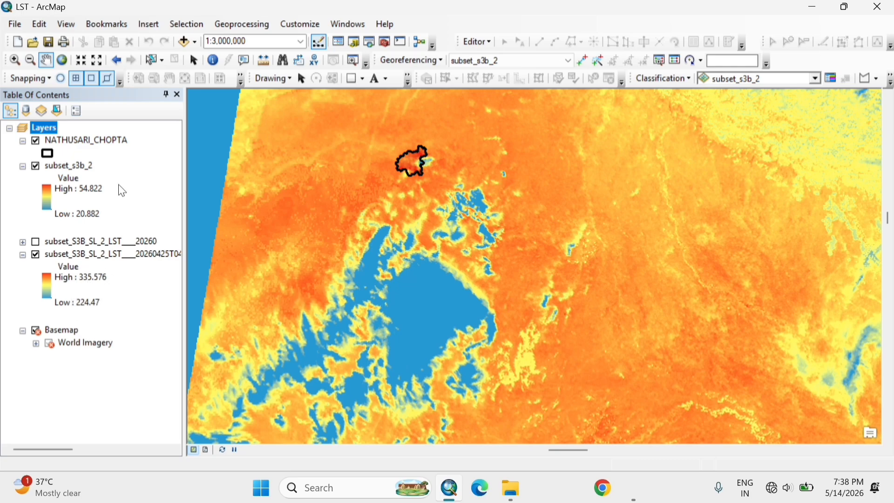
scroll(414, 341, down, 2)
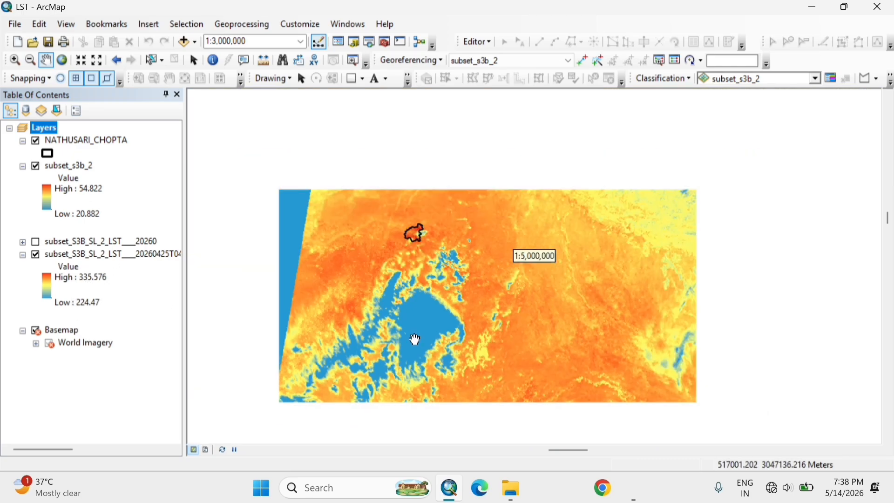
scroll(413, 230, down, 1)
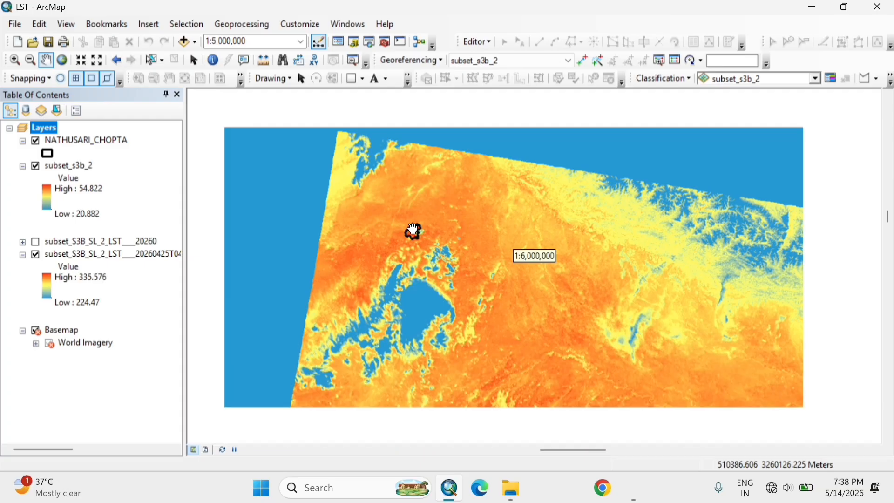
scroll(408, 262, up, 2)
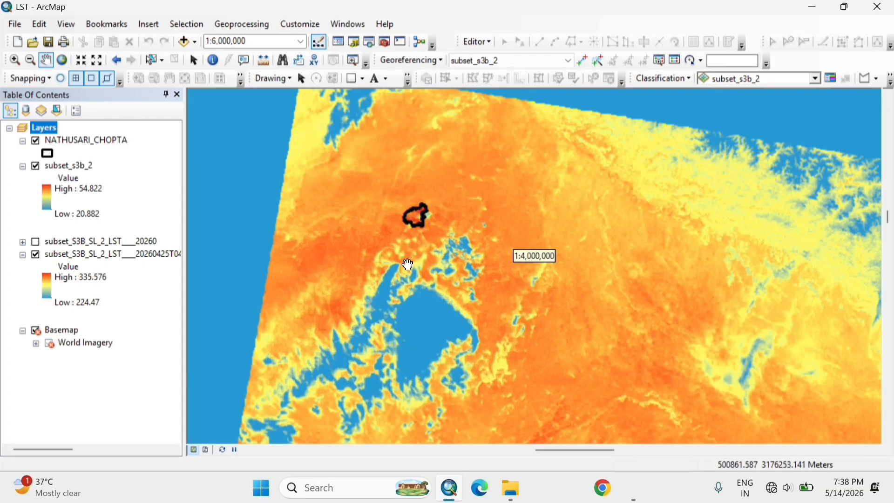
scroll(442, 312, down, 3)
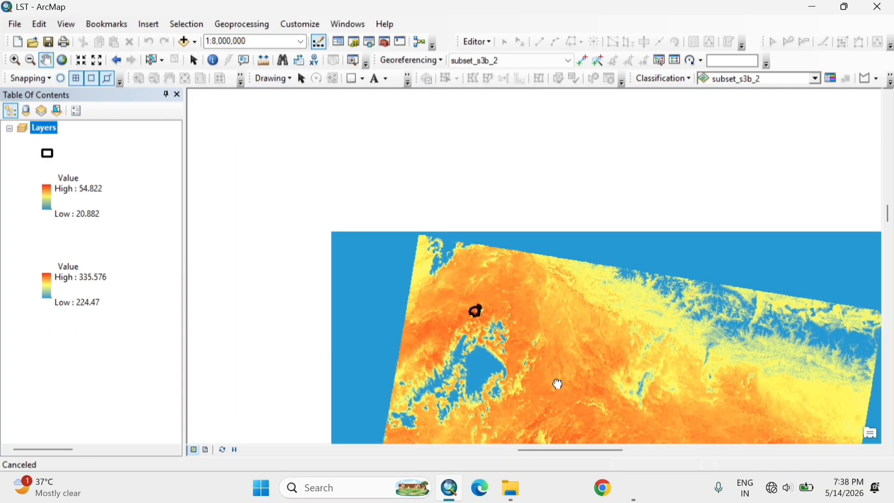
drag(556, 383, 551, 235)
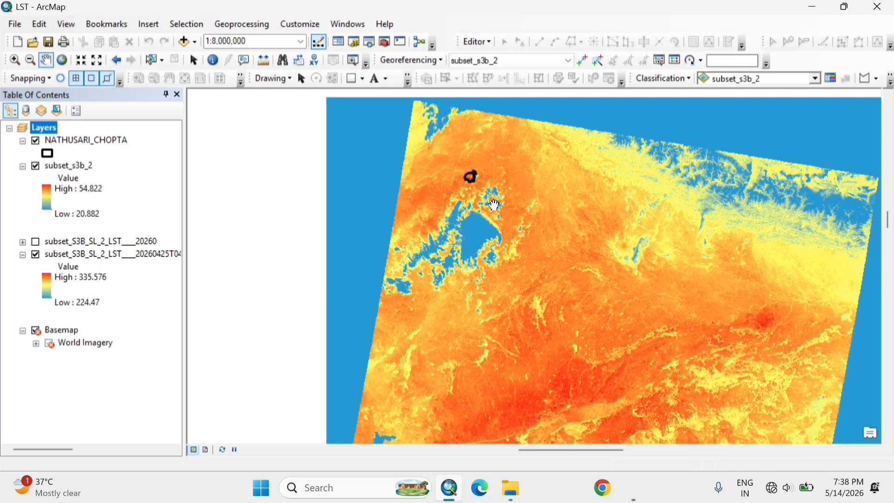
Examine the land surface temperature pattern inside the NATHUSARI_CHOPTA boundary at close range
scroll(470, 175, up, 3)
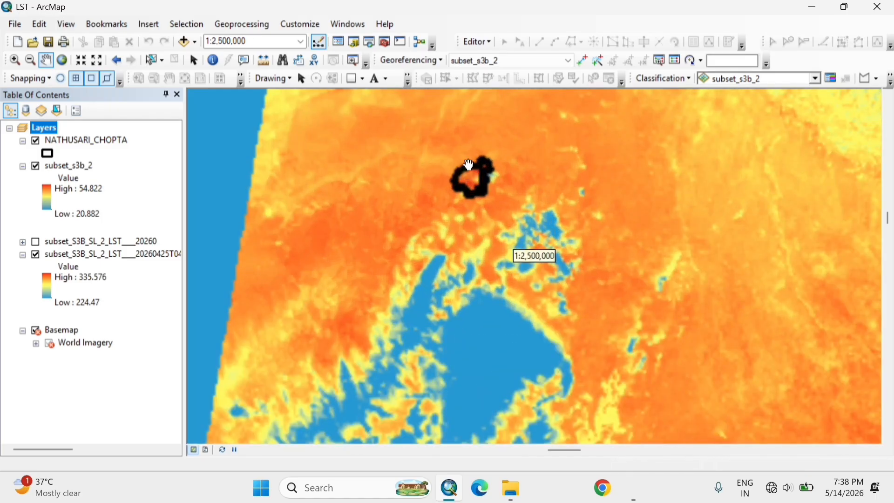
scroll(474, 173, up, 4)
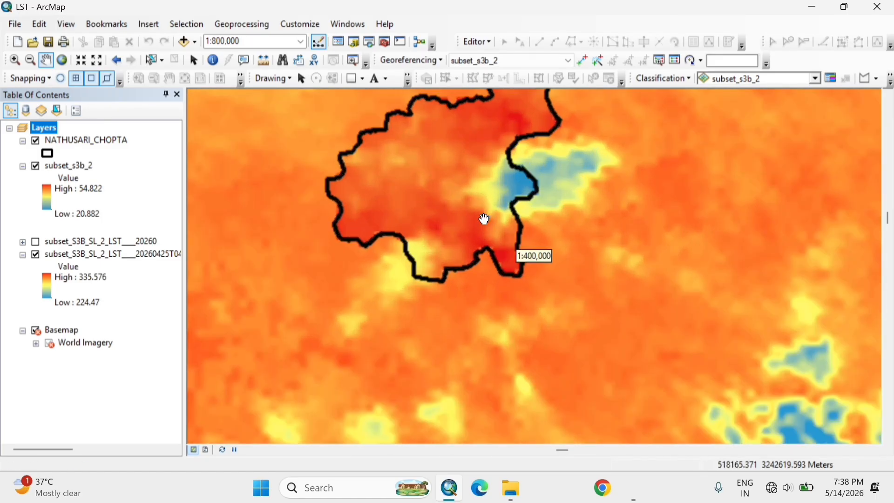
drag(468, 230, 456, 305)
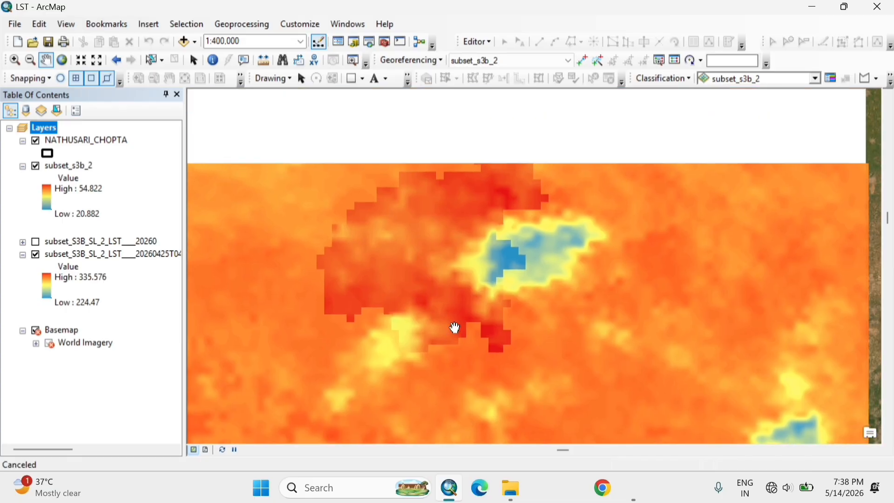
scroll(440, 237, up, 3)
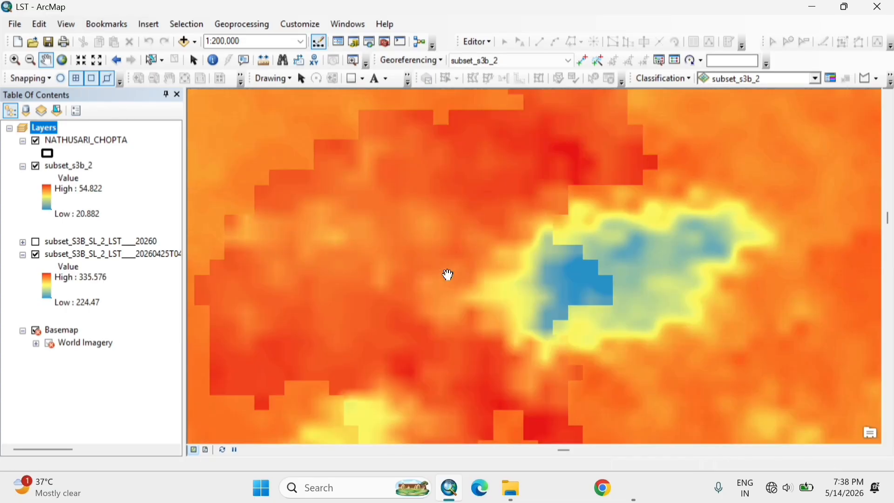
scroll(486, 342, down, 2)
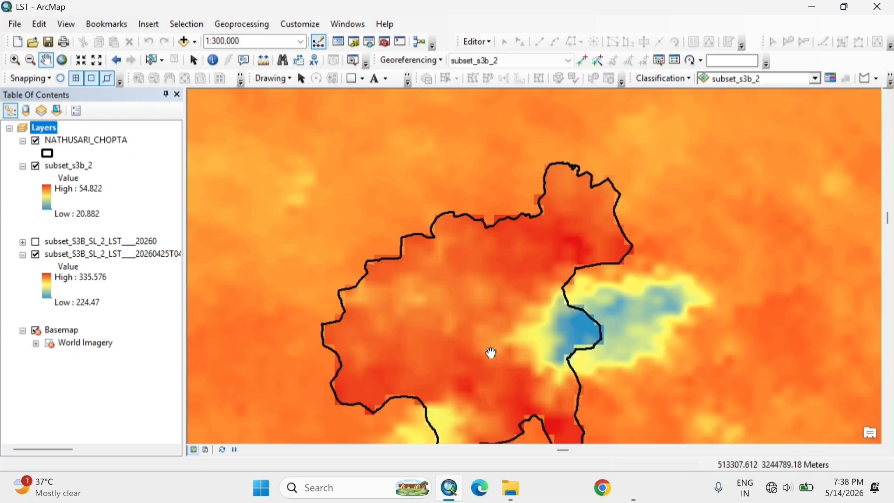
drag(490, 342, 491, 265)
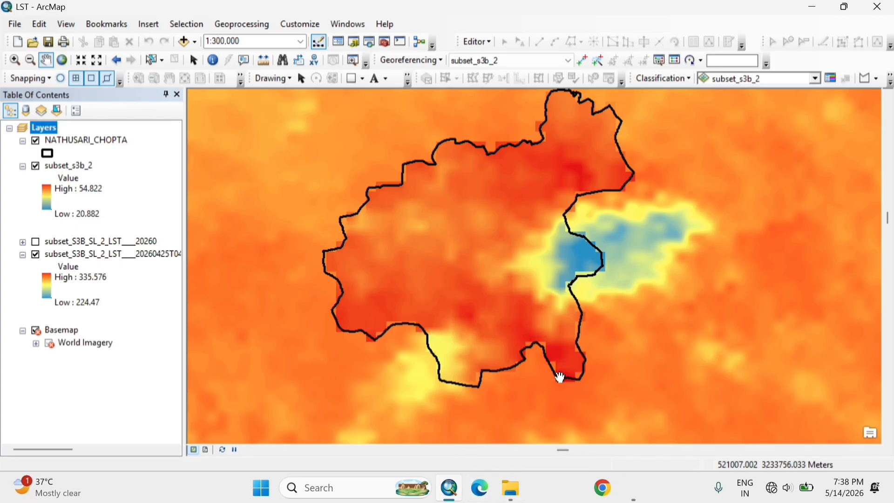
scroll(561, 377, down, 1)
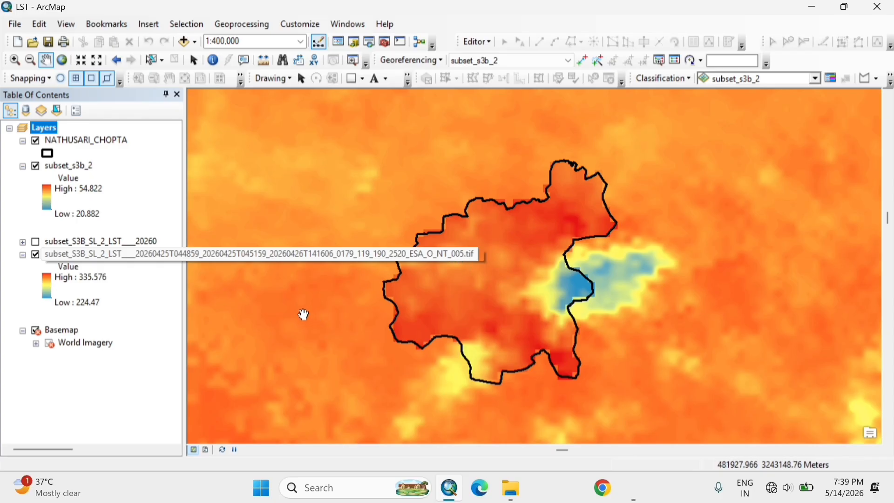
View the clipped subset_s3b_2 raster alone by temporarily hiding the full Sentinel-3 LST raster, and show the full raster again
click(365, 353)
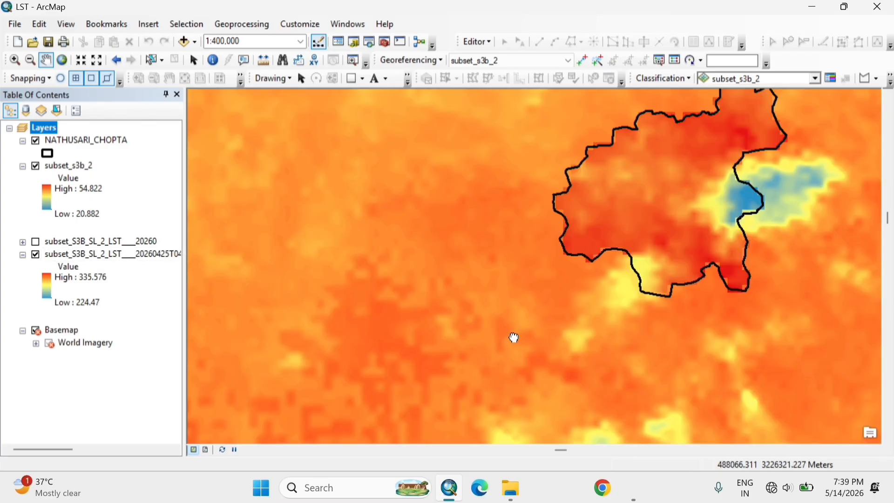
drag(513, 337, 401, 443)
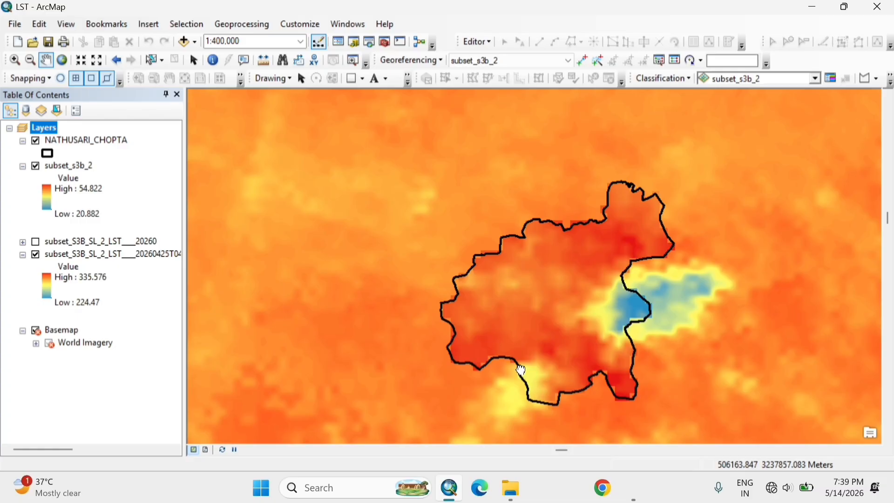
drag(521, 370, 519, 337)
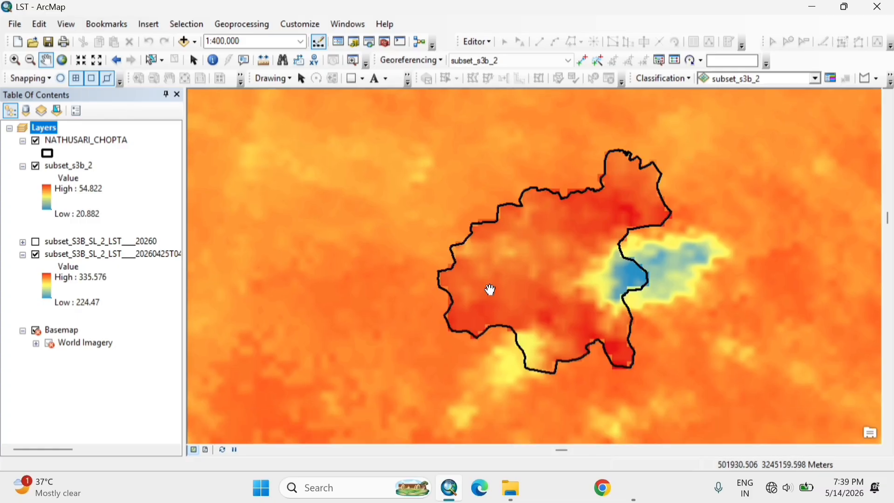
scroll(515, 326, up, 1)
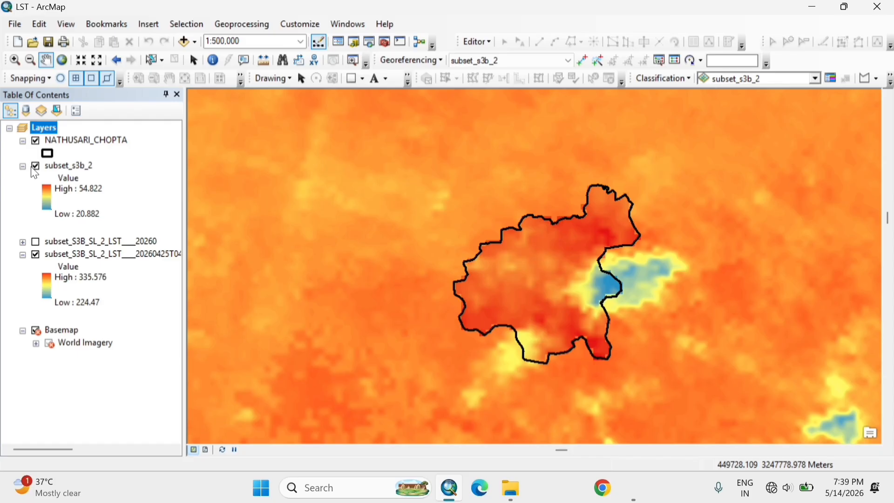
click(36, 255)
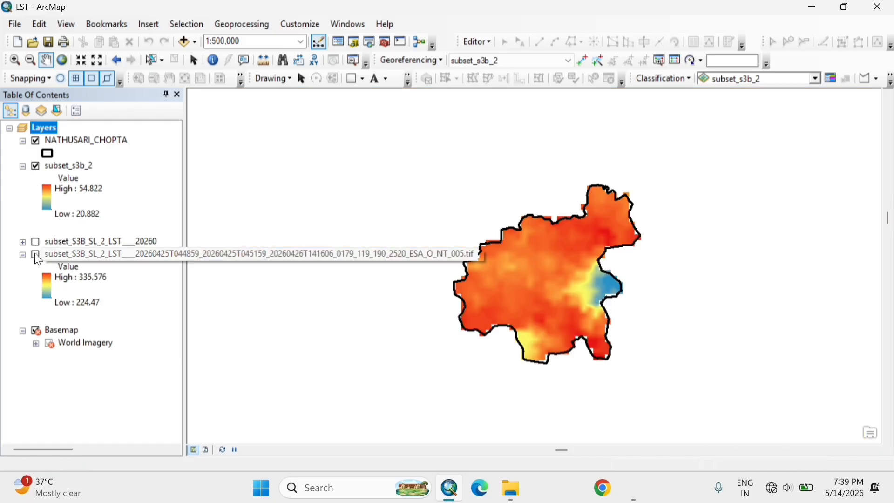
click(34, 254)
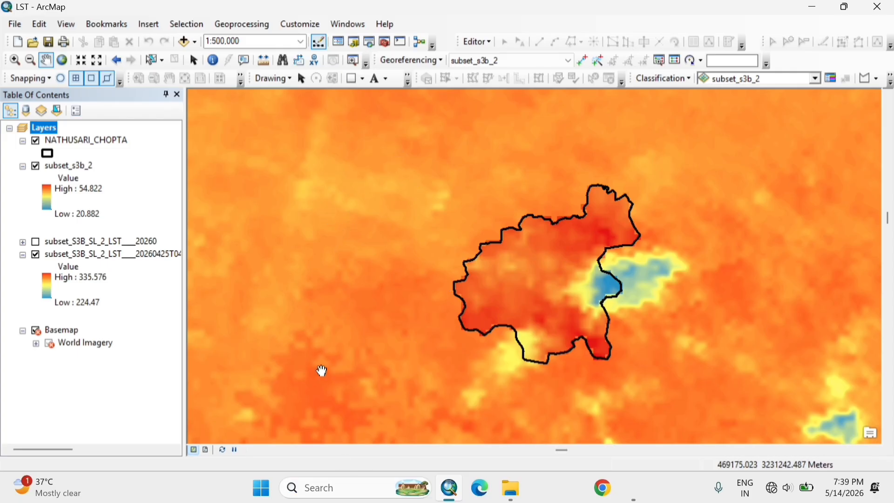
Launch SNAP Desktop and decline the check for plugin updates
click(352, 488)
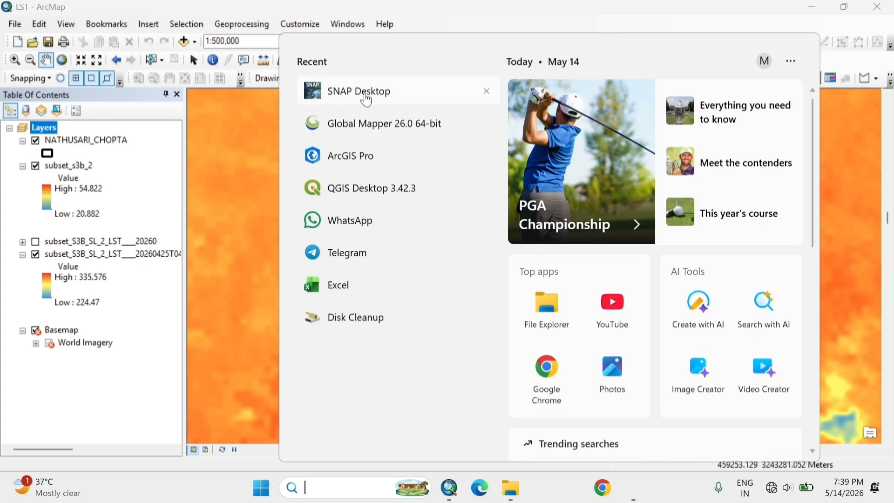
click(365, 93)
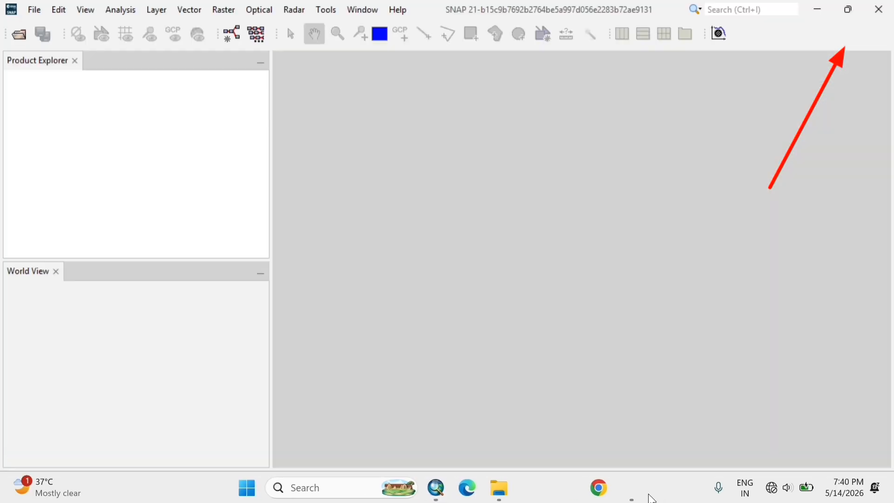
mouse_move(649, 495)
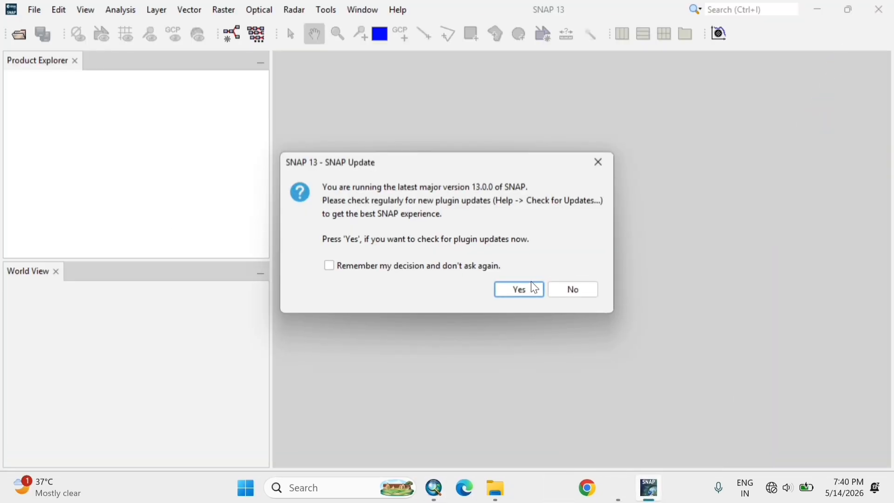
click(569, 289)
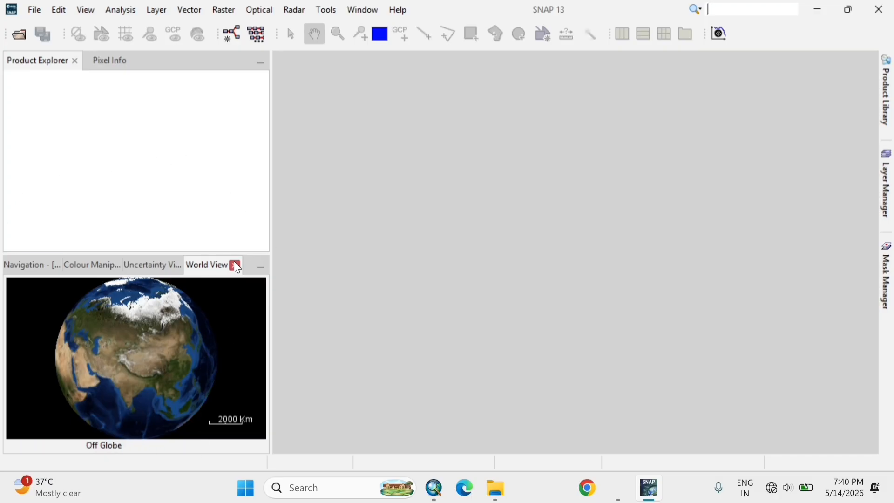
Look through the Colour Manipulation, Navigation and Uncertainty Visualisation tool windows and return to World View
click(88, 265)
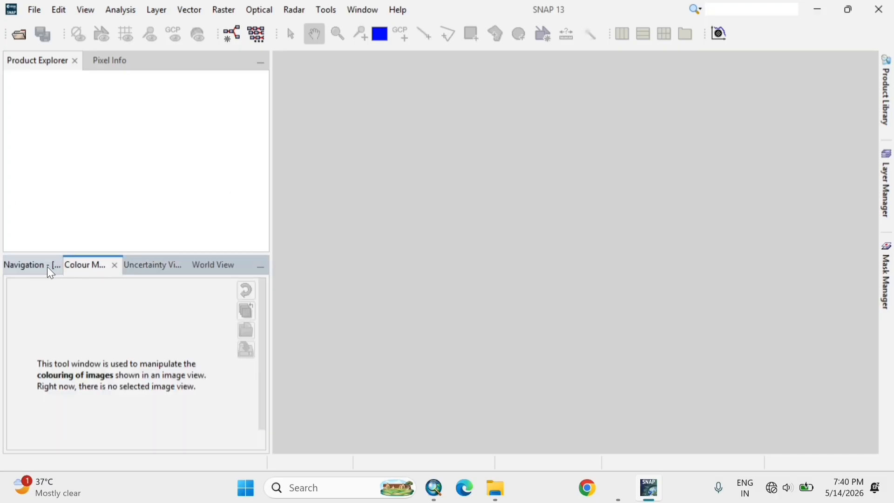
click(46, 266)
click(147, 267)
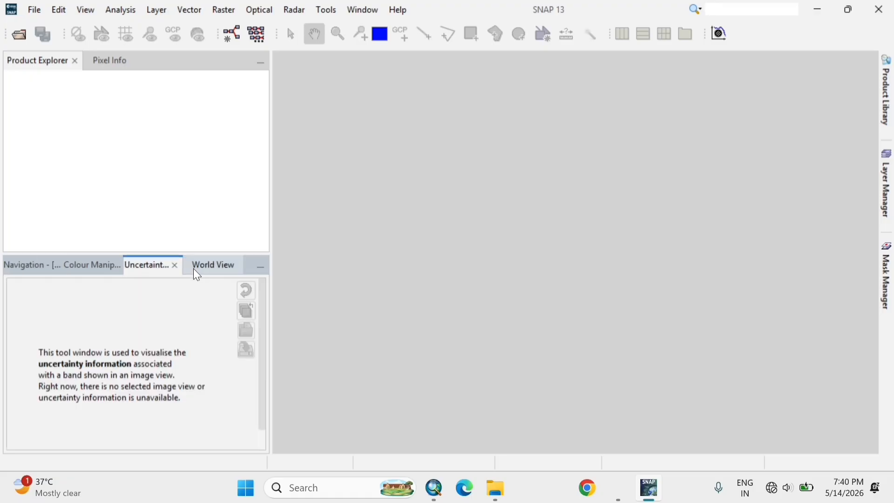
click(204, 267)
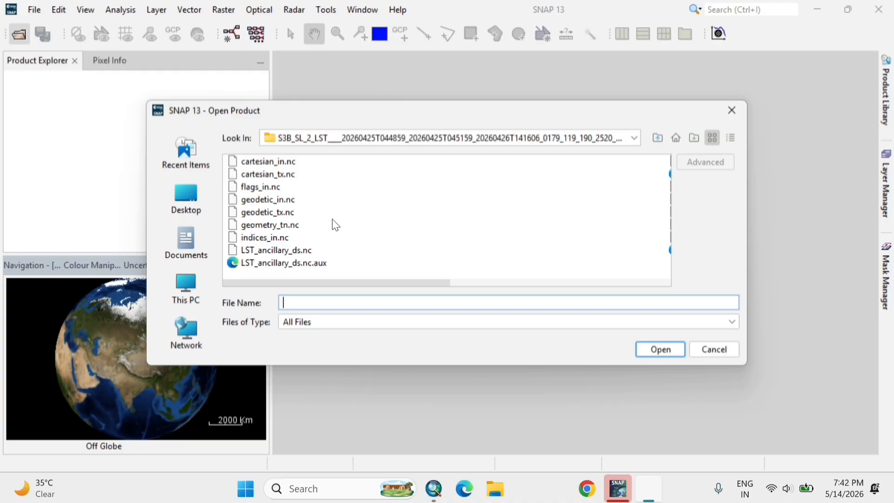
Load xfdumanifest.xml from the S3B_SL_2_LST product folder and expand the product's Bands folder
scroll(335, 225, down, 3)
scroll(345, 261, up, 3)
scroll(351, 232, down, 3)
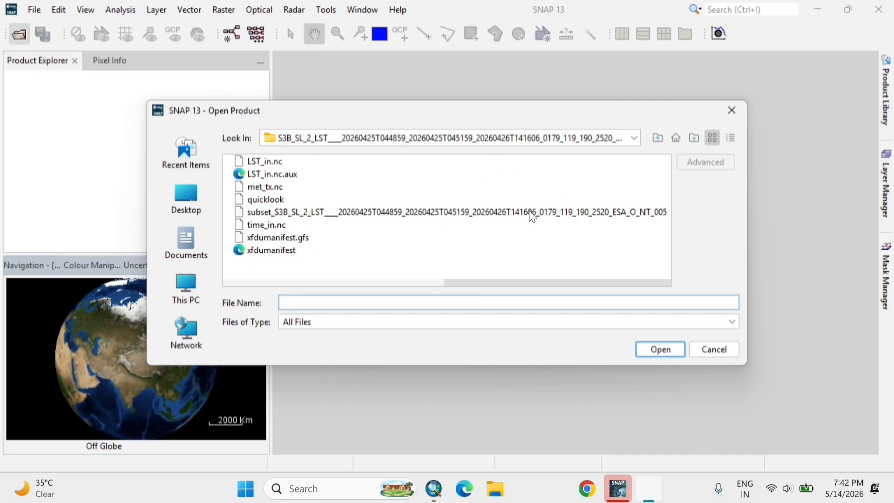
click(276, 252)
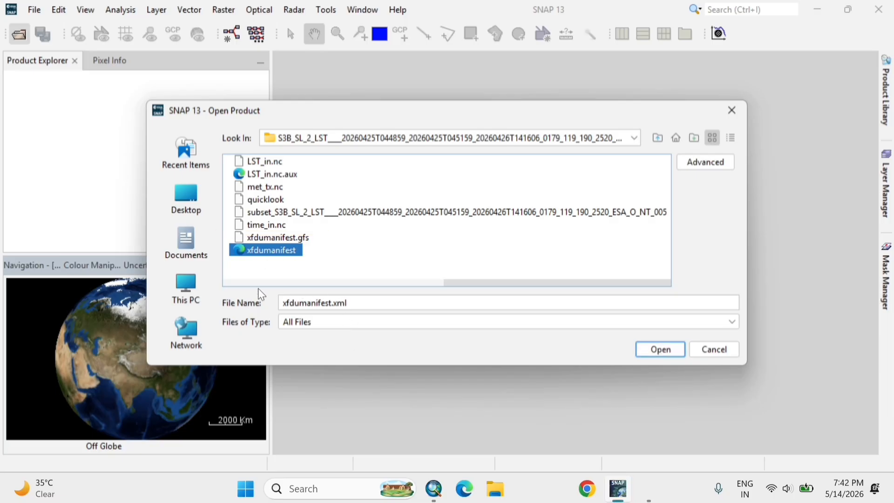
drag(355, 301, 248, 298)
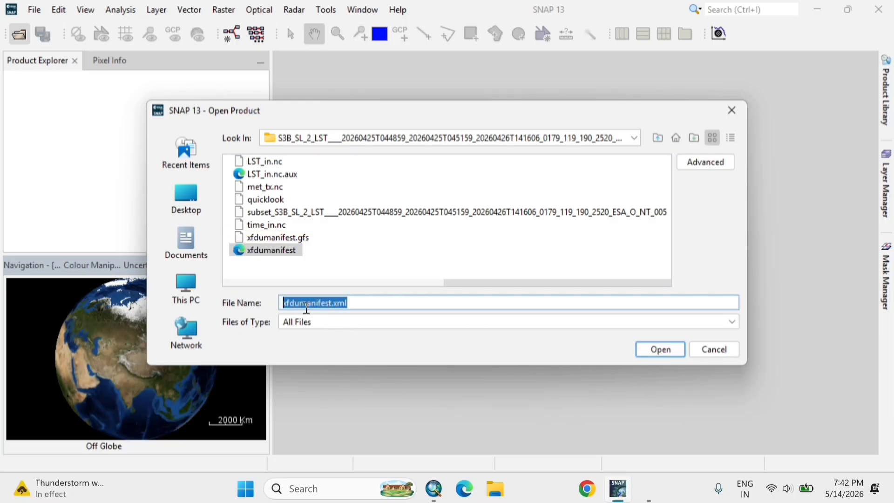
click(409, 305)
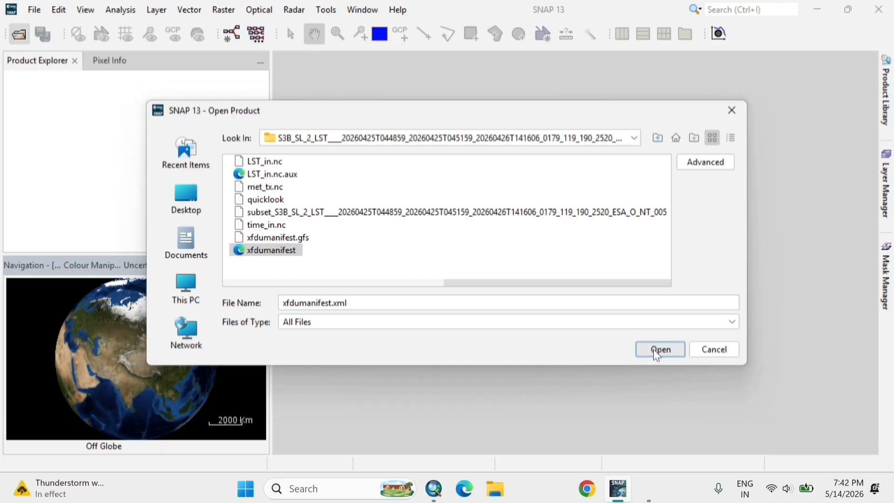
click(656, 354)
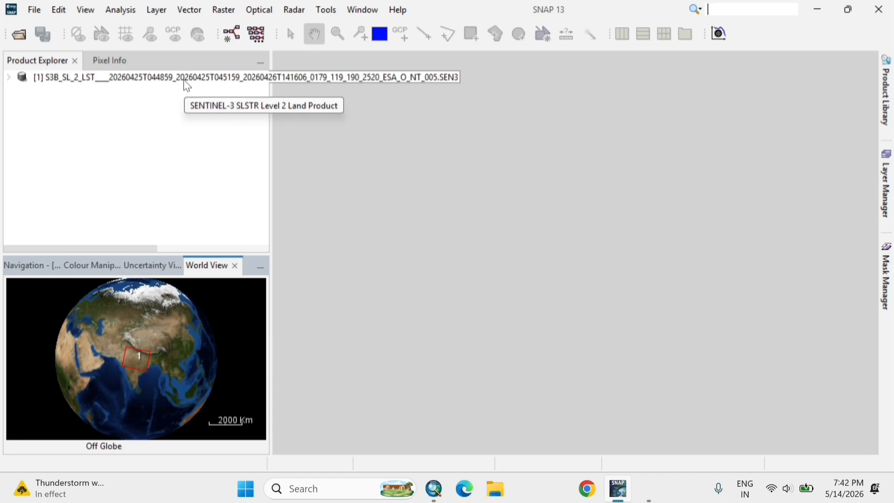
click(8, 78)
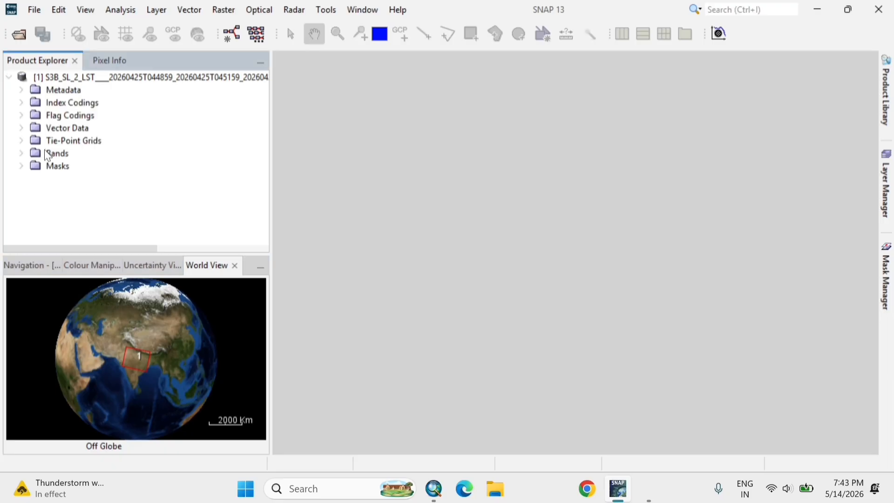
click(21, 154)
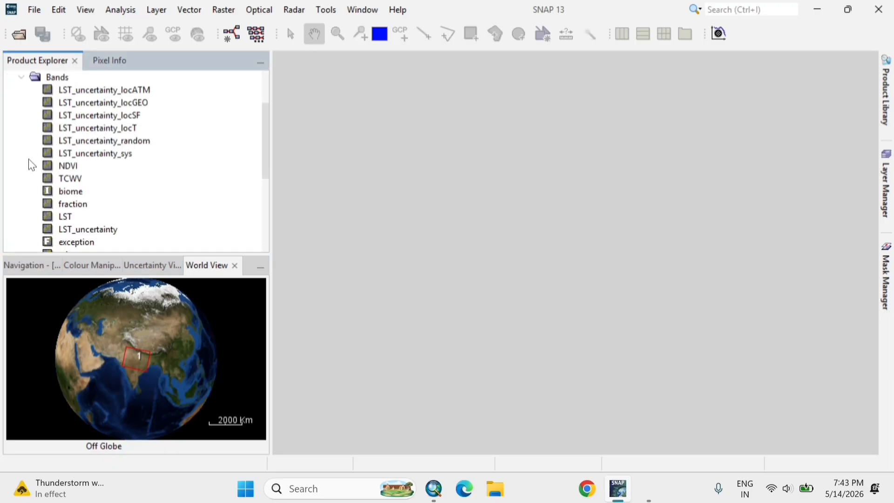
Display the LST band of the loaded S3B_SL_2_LST product and look over the whole scene
double_click(58, 216)
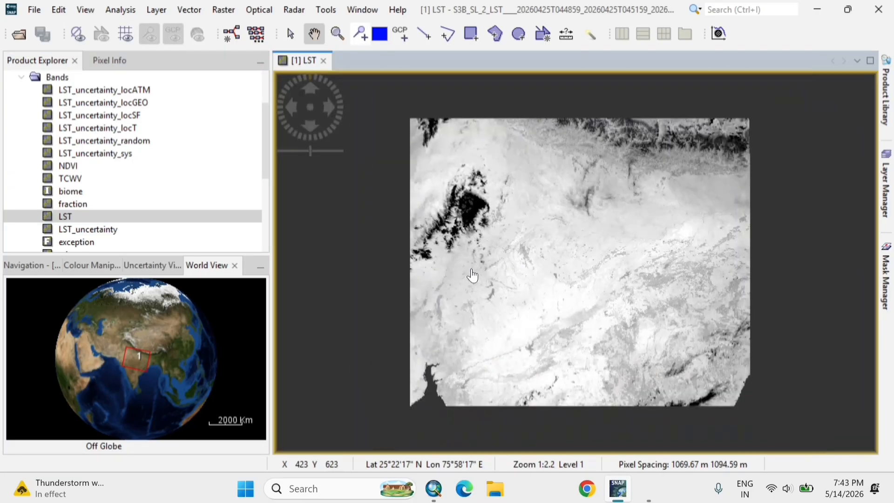
scroll(471, 276, down, 2)
scroll(514, 308, down, 2)
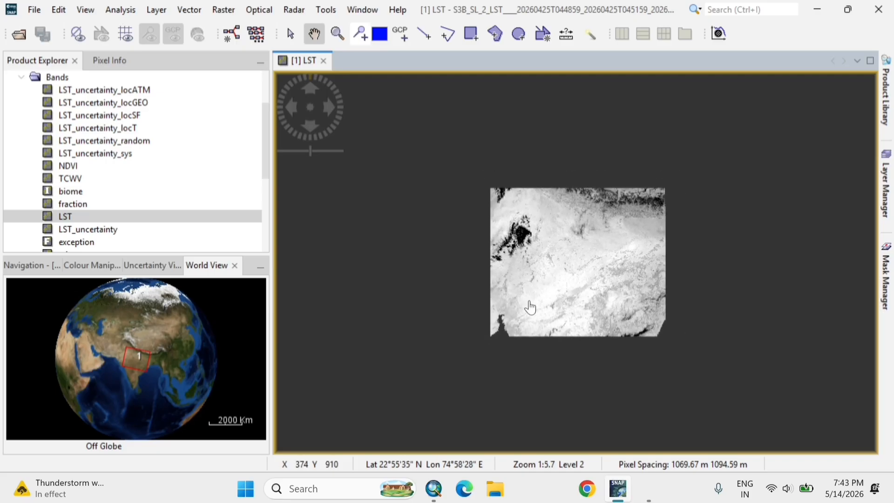
scroll(573, 309, down, 2)
scroll(605, 293, up, 4)
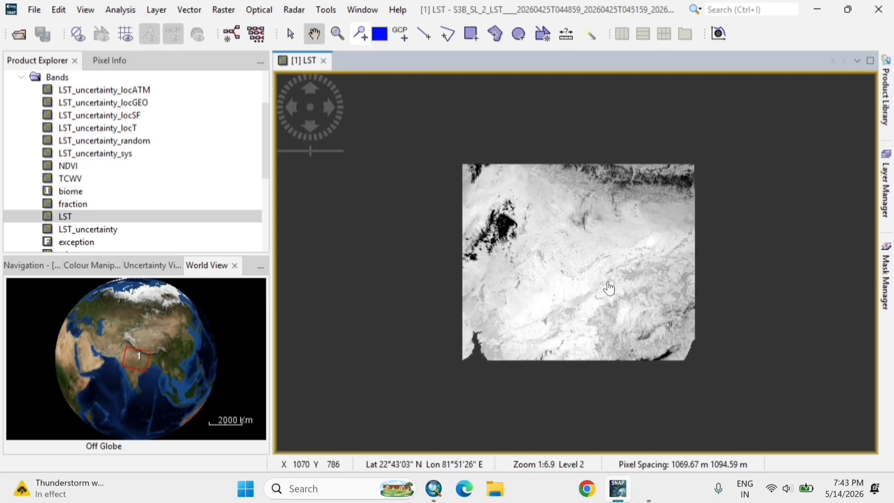
scroll(608, 288, up, 1)
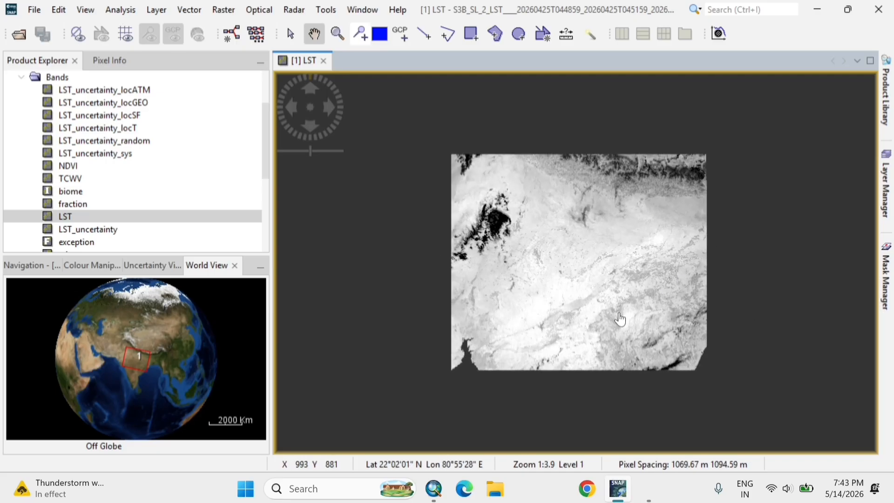
drag(693, 380, 638, 365)
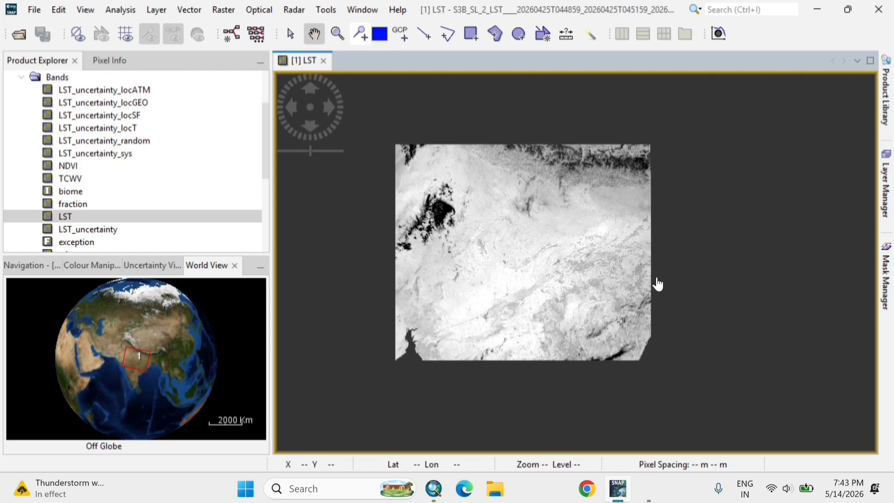
drag(655, 281, 687, 285)
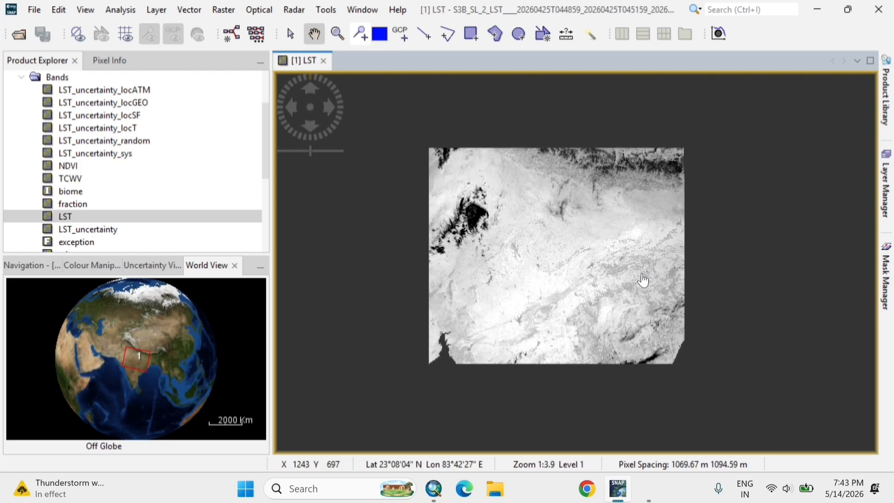
Start a Reprojection of the product and set its predefined CRS to EPSG:32643 - WGS 84 / UTM zone 43N
click(221, 14)
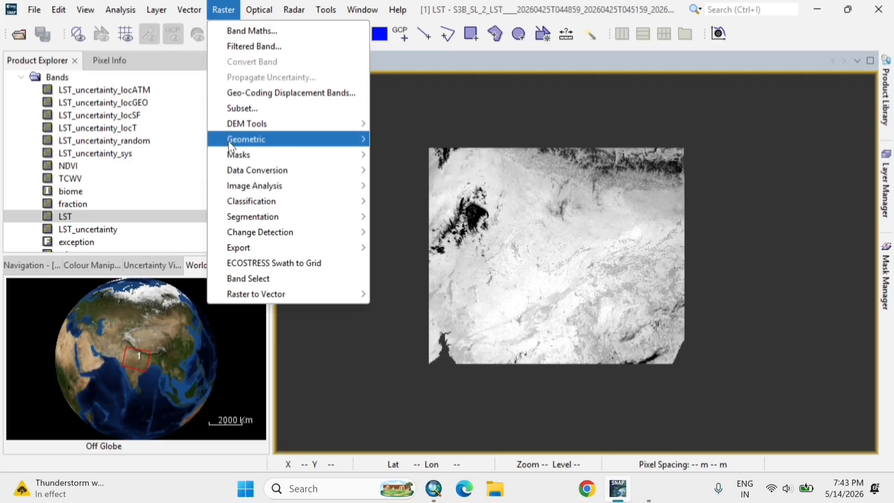
mouse_move(236, 176)
mouse_move(244, 140)
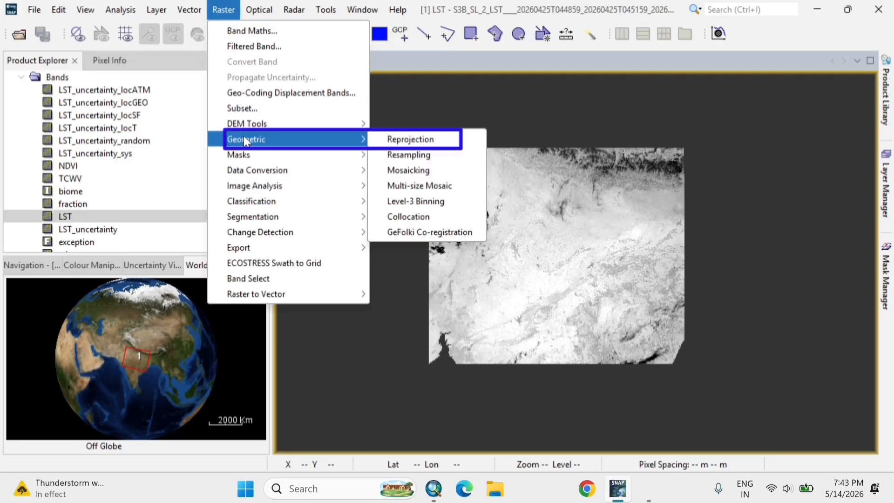
click(392, 141)
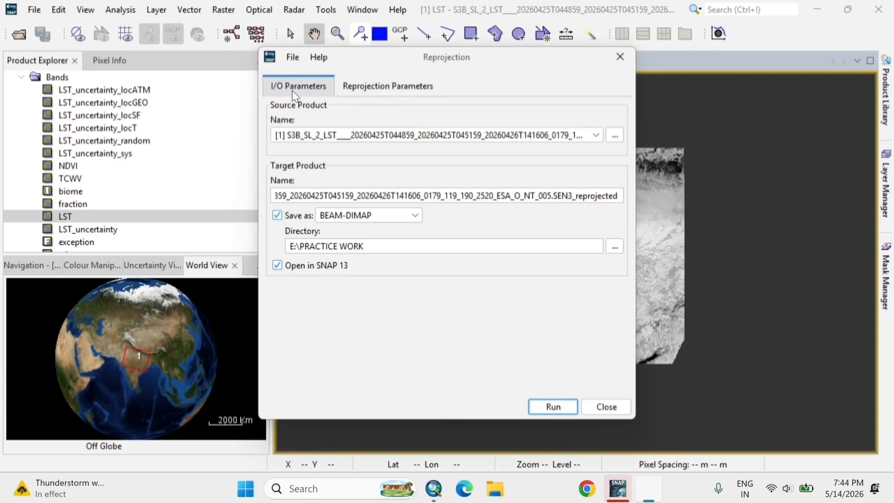
click(359, 89)
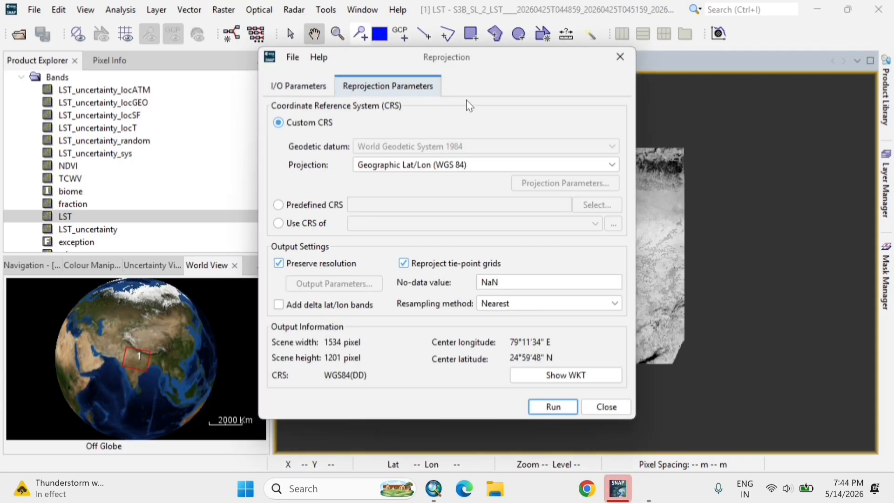
click(278, 205)
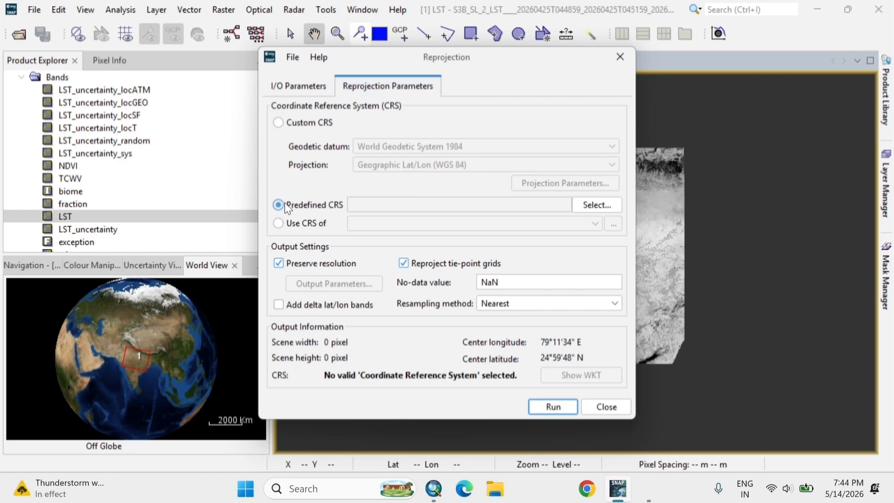
click(605, 208)
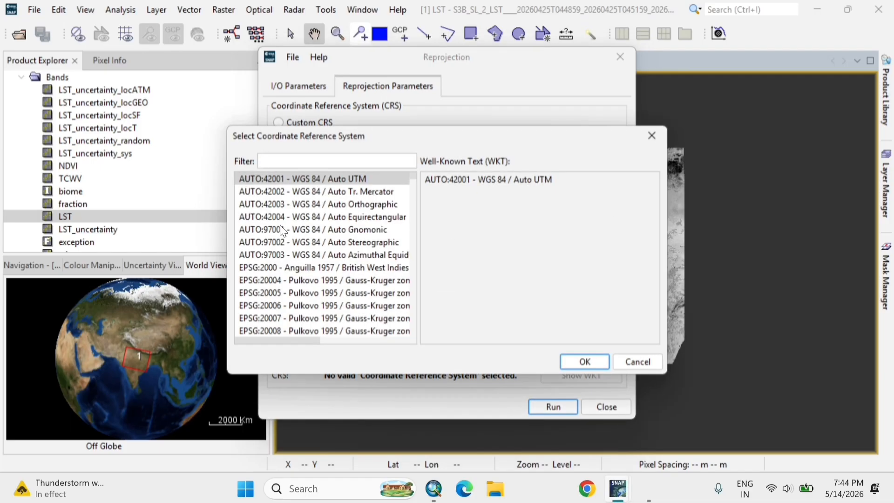
click(300, 163)
text(3)
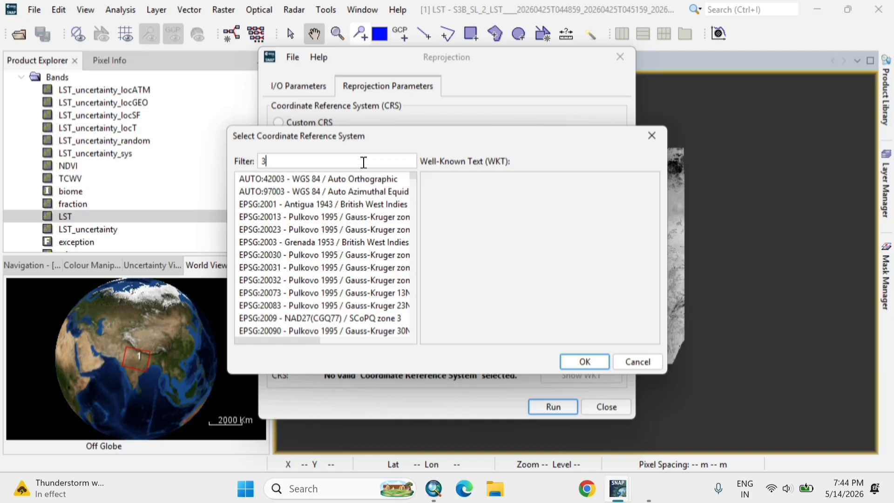
text(2643)
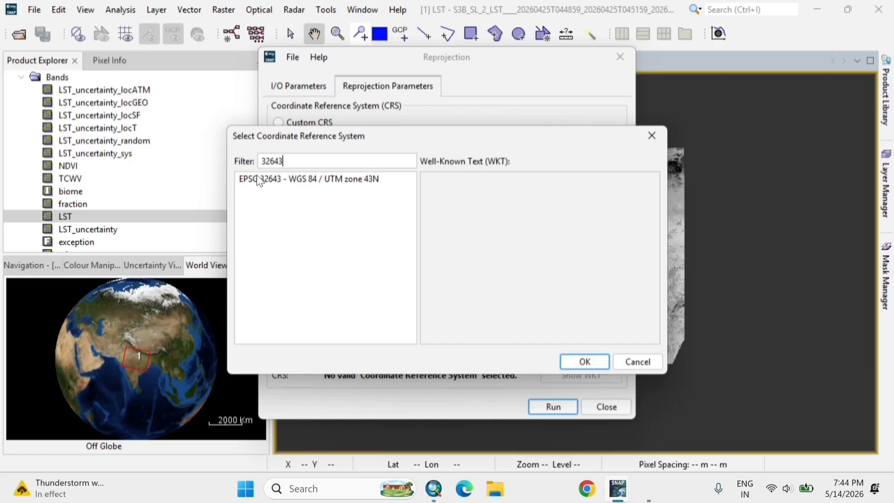
click(356, 185)
click(585, 359)
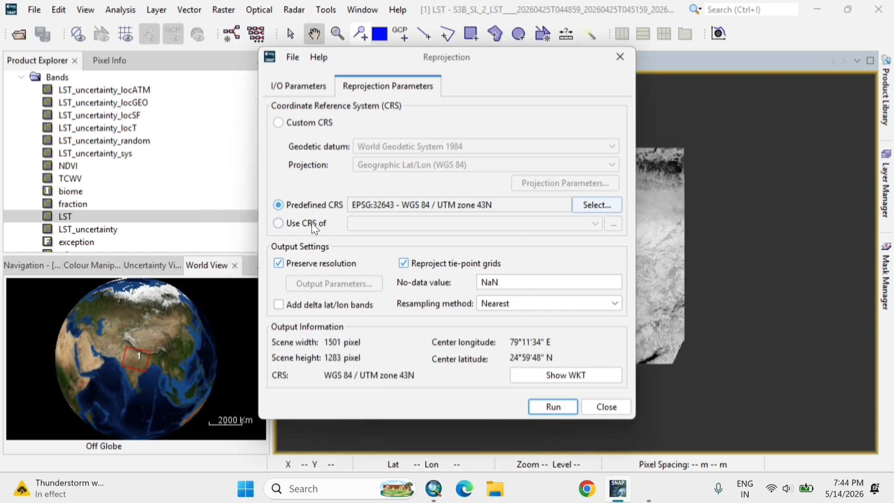
click(279, 223)
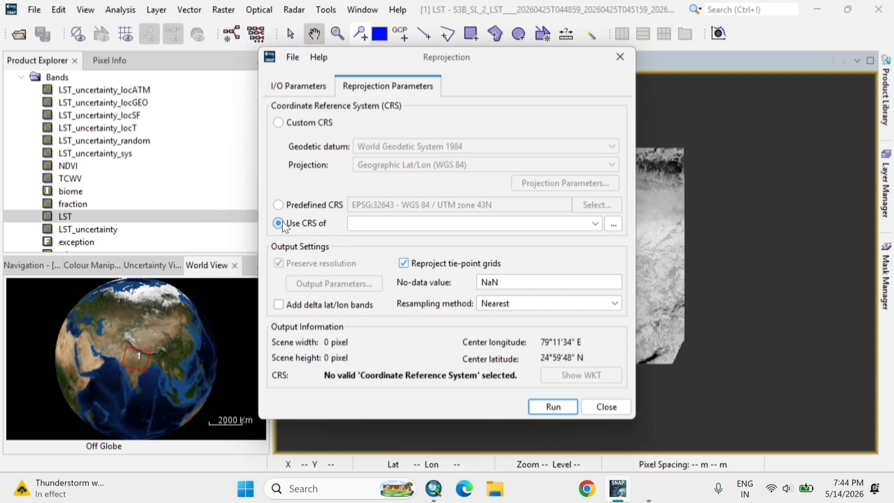
click(595, 224)
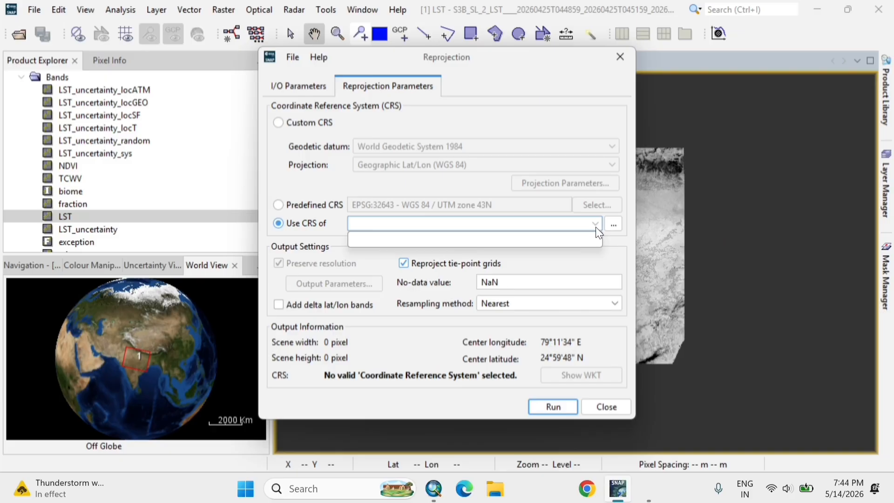
click(281, 208)
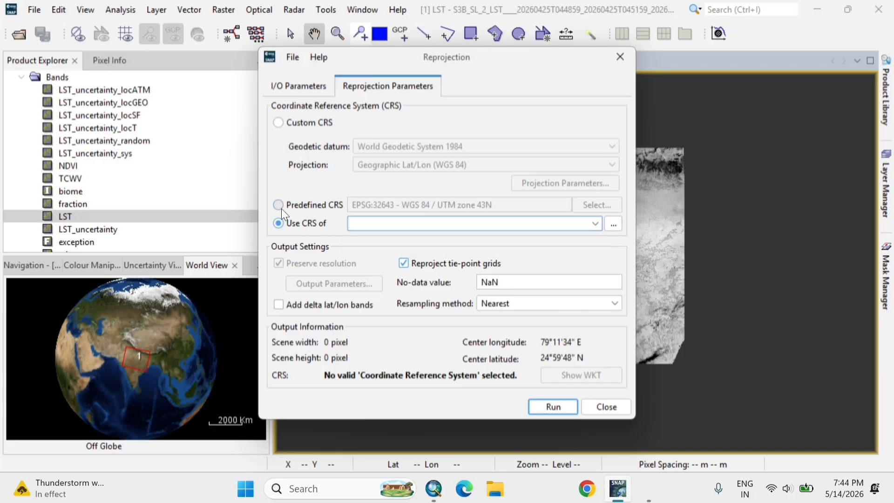
click(282, 208)
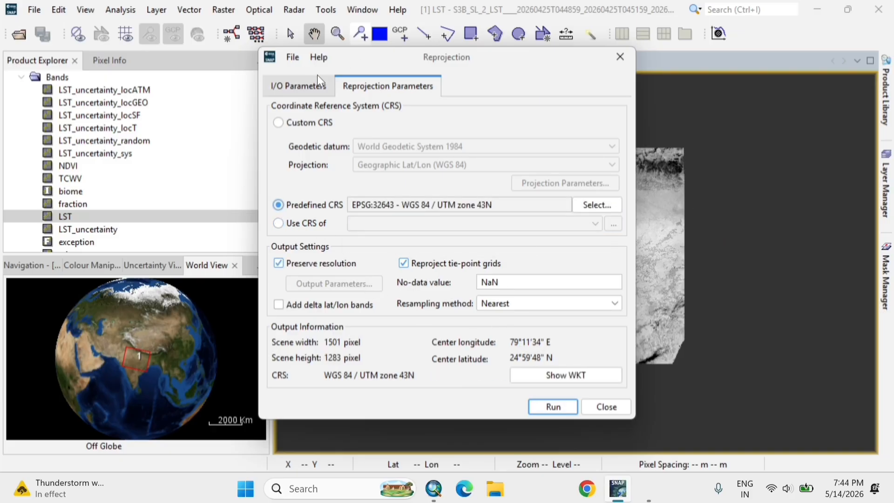
Check the reprojection's source and target product settings, and look at the source file browser without choosing a file
click(307, 83)
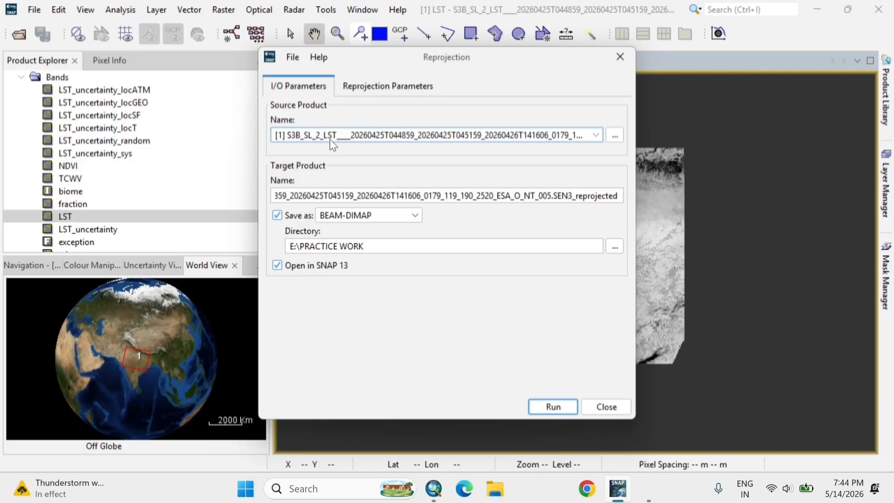
click(548, 139)
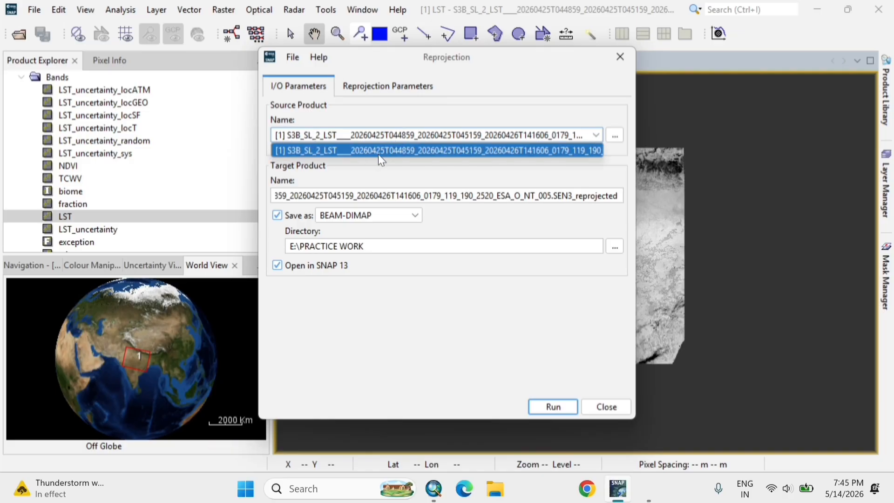
click(615, 136)
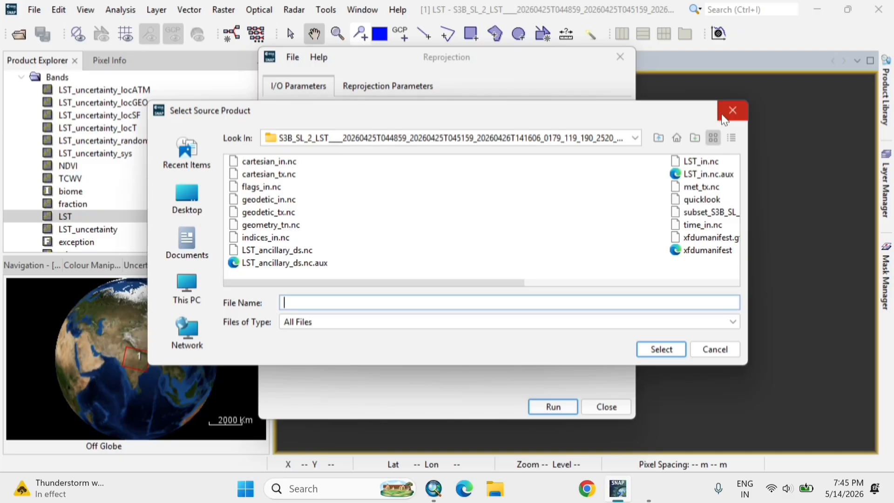
click(732, 110)
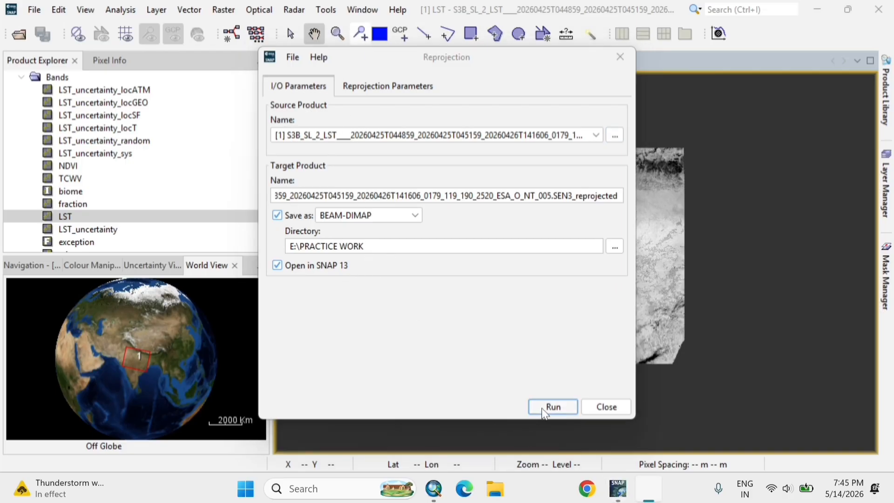
Run the reprojection, overwriting the existing reprojected .dim file in E:\PRACTICE WORK, and close the Reprojection dialog
click(392, 91)
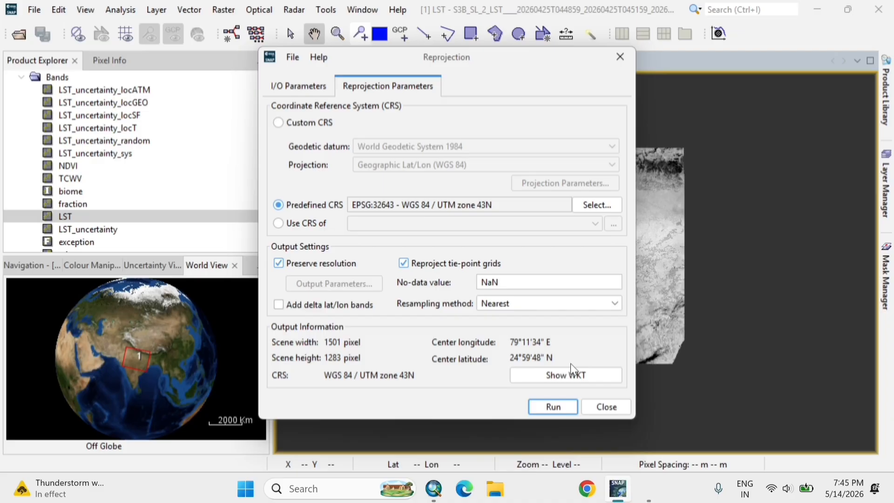
click(556, 411)
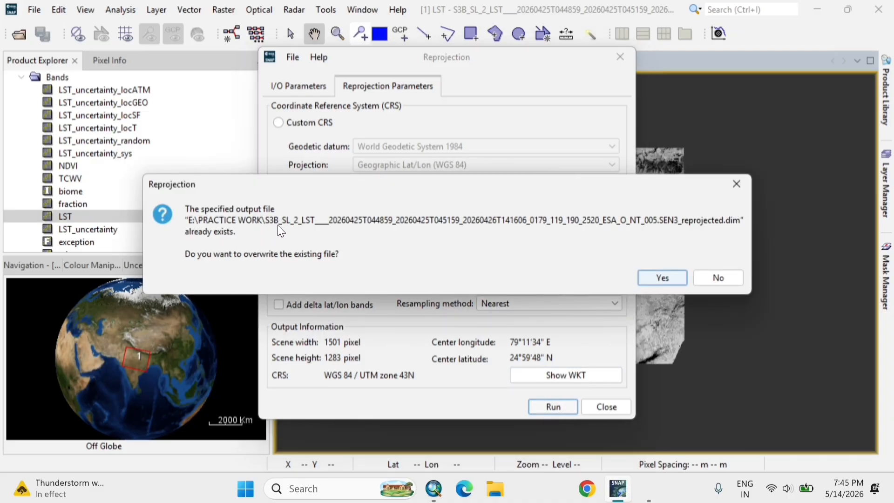
click(736, 183)
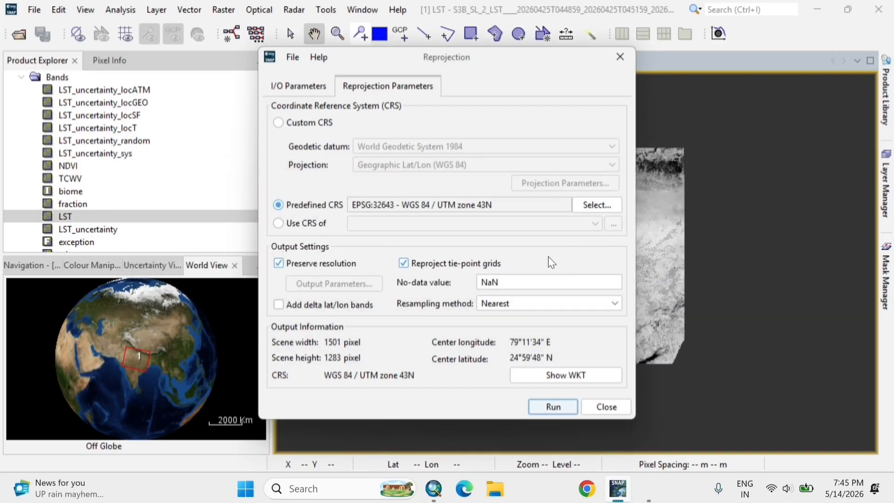
click(542, 406)
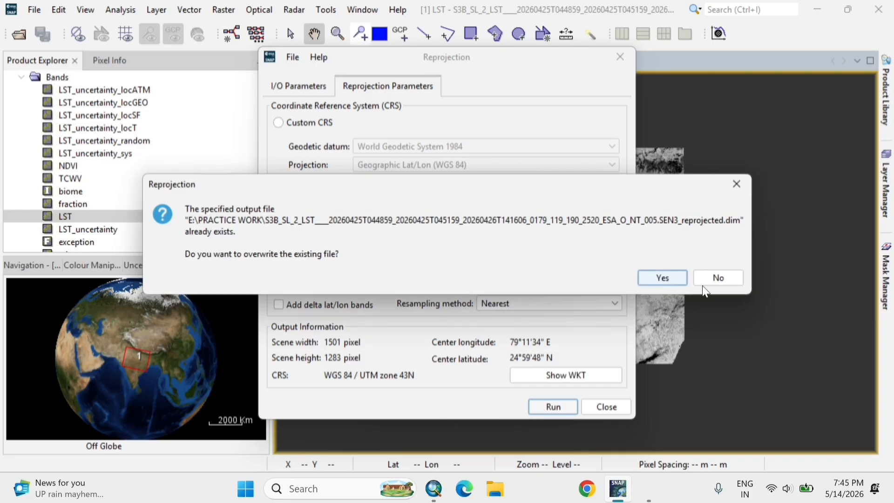
click(669, 270)
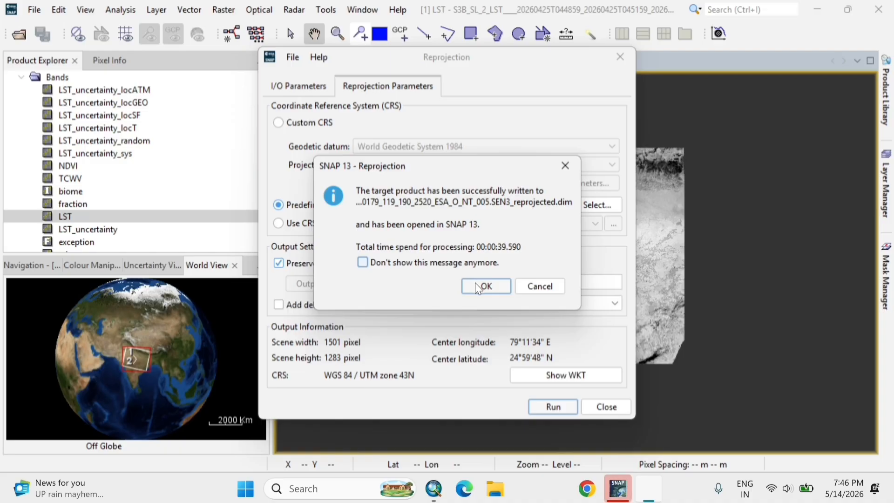
click(481, 287)
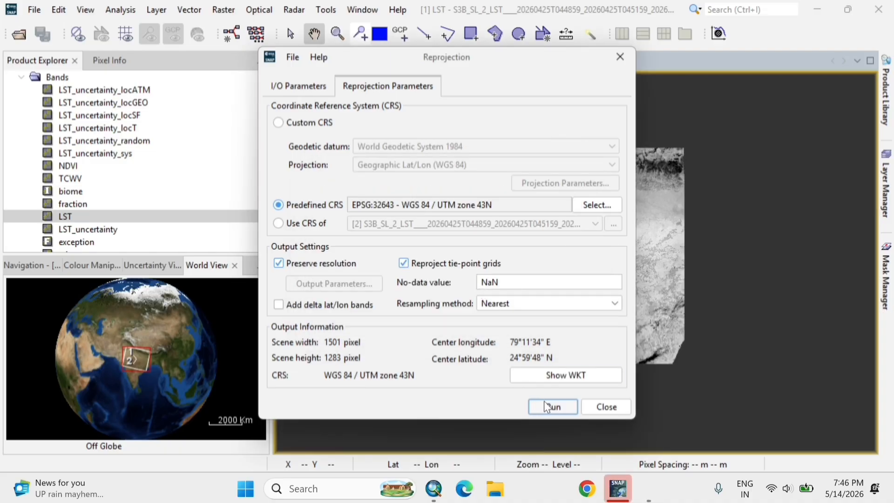
click(601, 406)
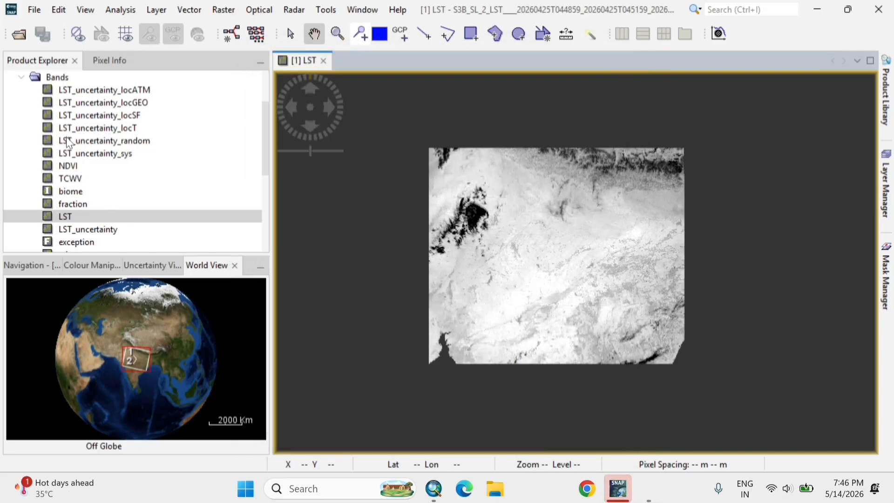
Collapse the original product, expand the Bands folder of the reprojected product and display its LST band
scroll(66, 138, up, 3)
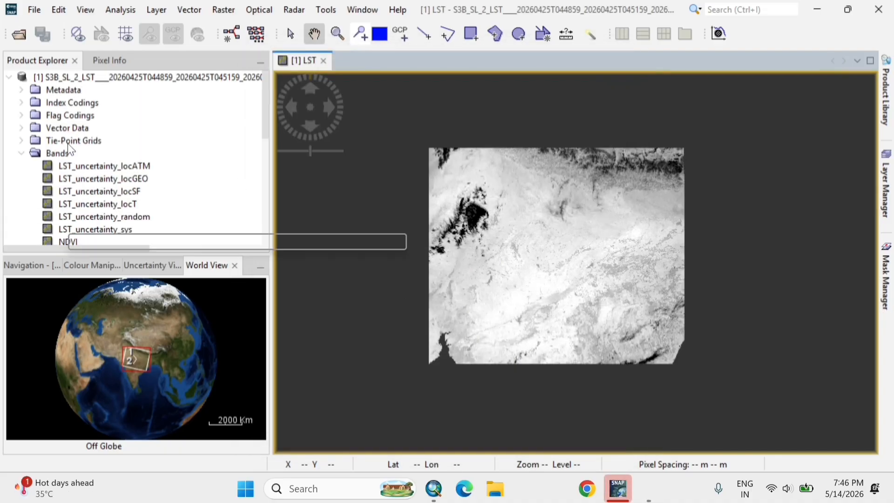
double_click(46, 79)
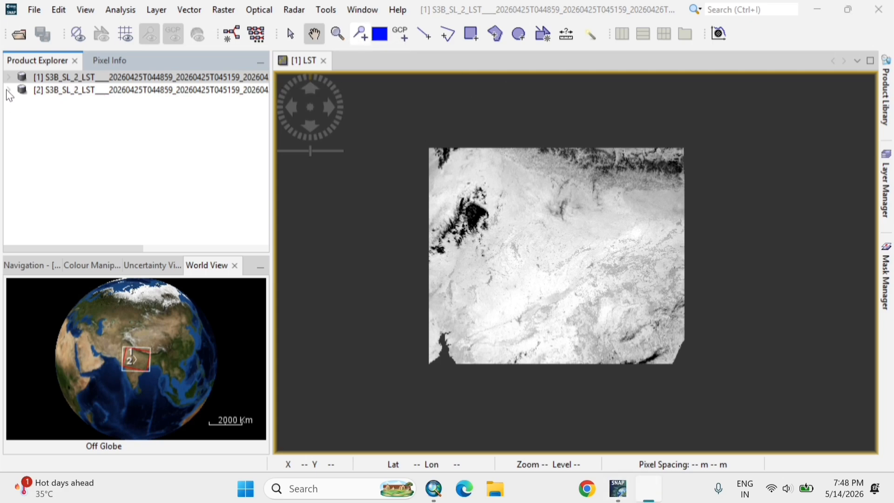
click(9, 91)
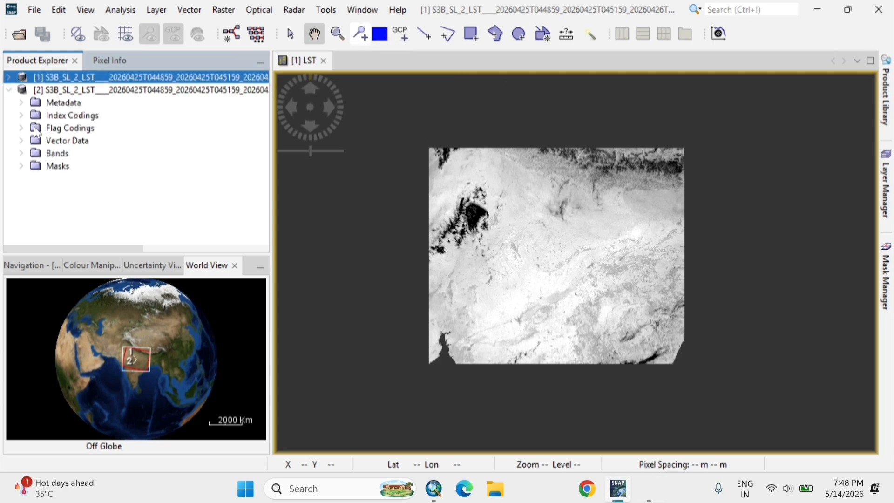
click(21, 154)
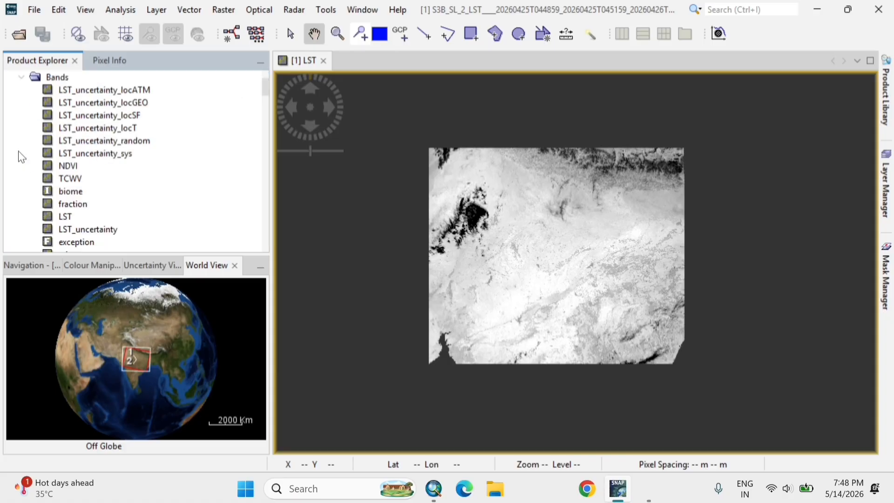
double_click(63, 218)
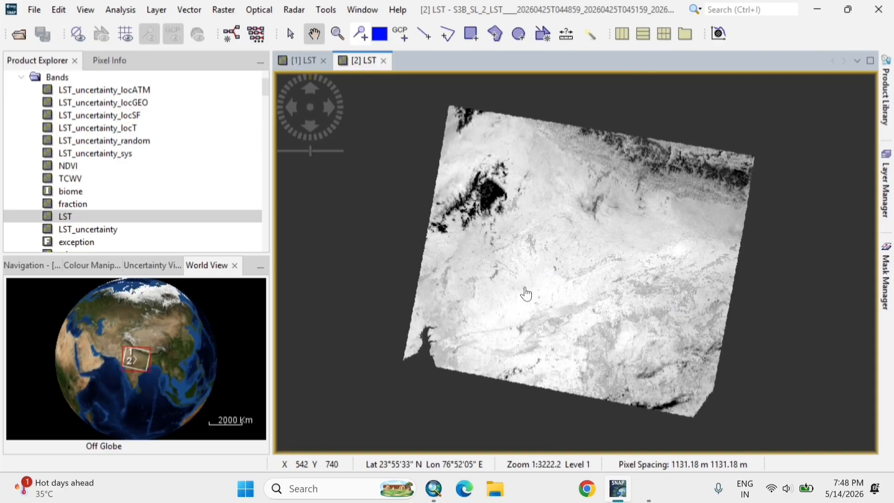
scroll(133, 371, up, 5)
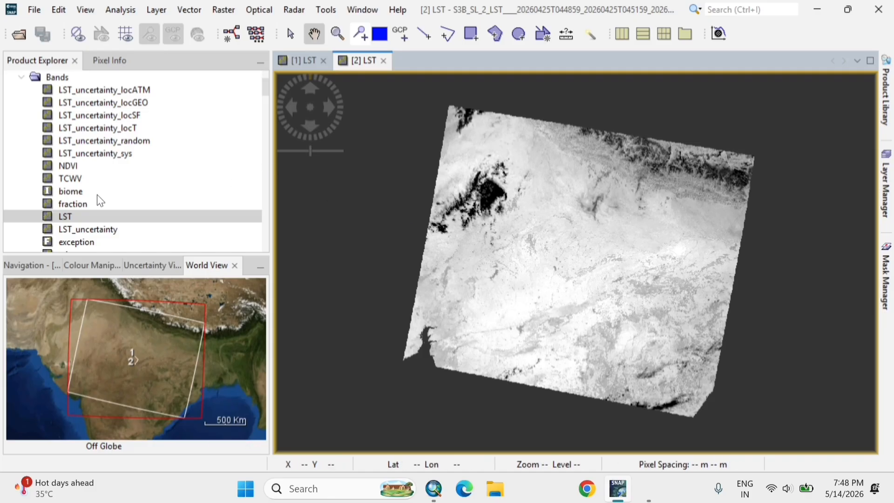
scroll(89, 179, up, 2)
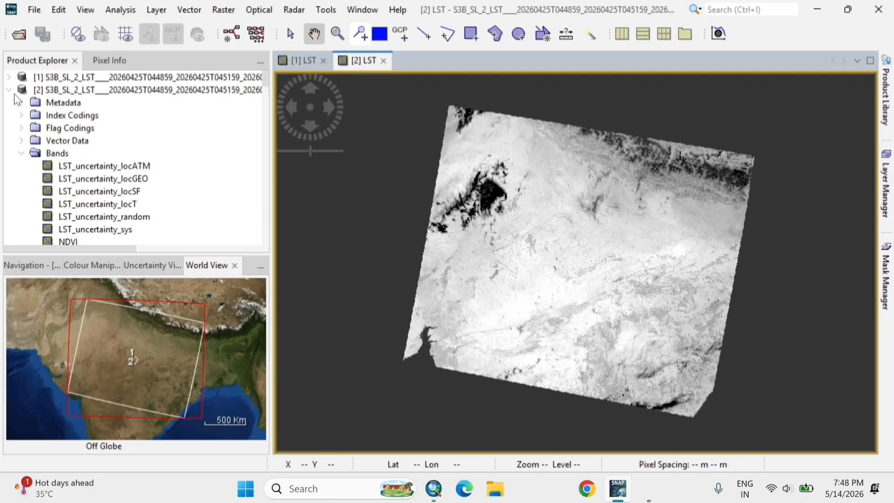
click(38, 91)
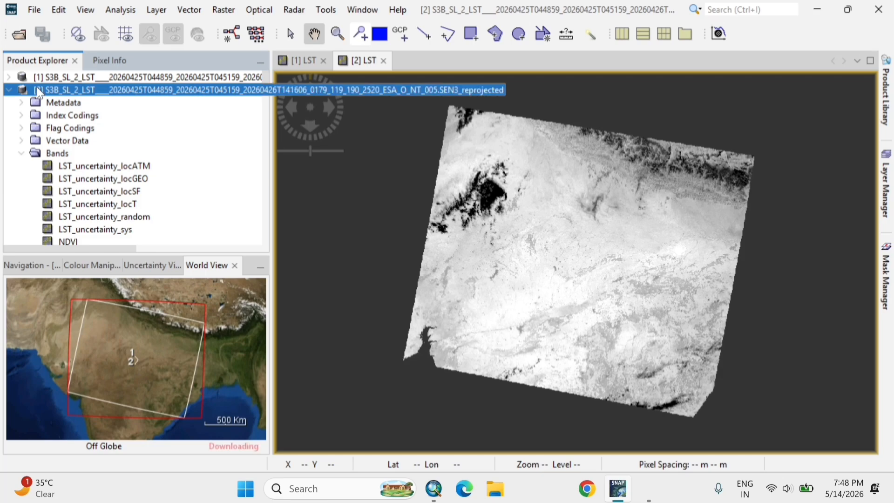
right_click(37, 88)
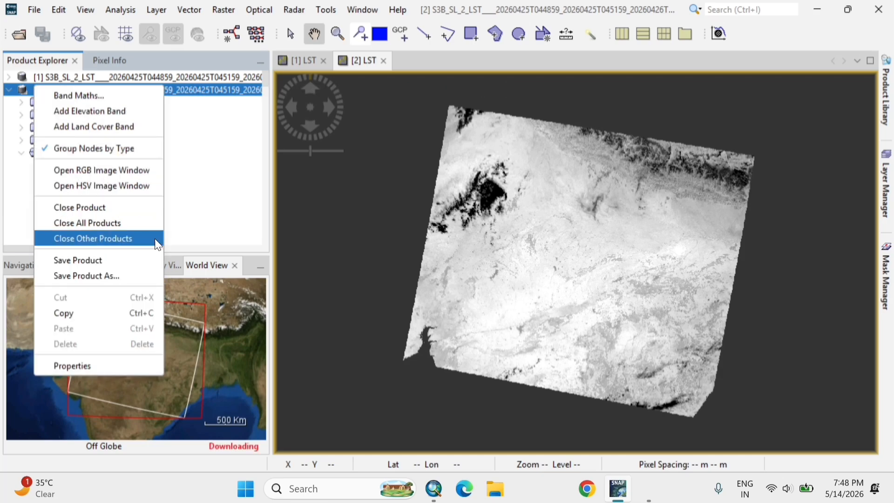
click(212, 193)
Close the original, non-reprojected product without converting it to BEAM-DIMAP format
click(57, 76)
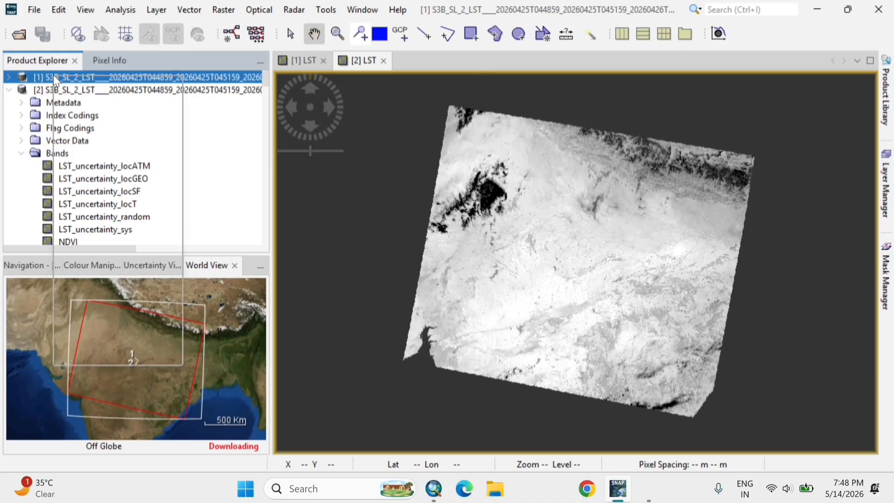
right_click(54, 77)
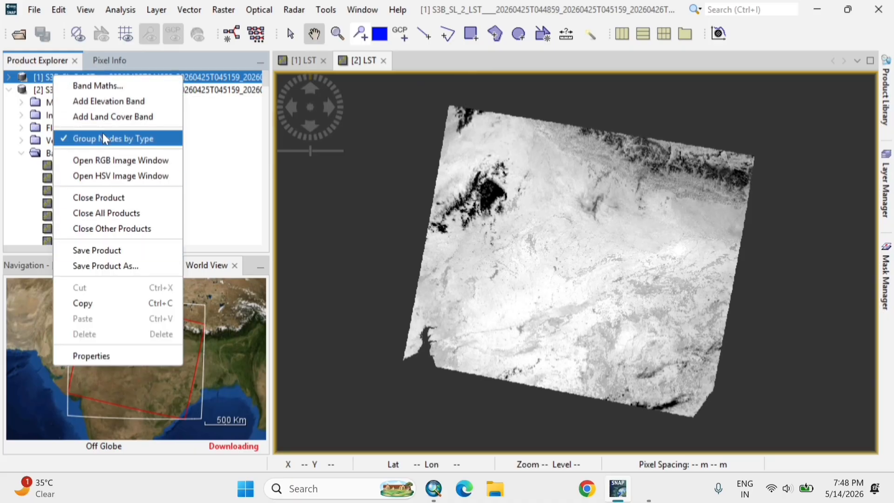
click(107, 202)
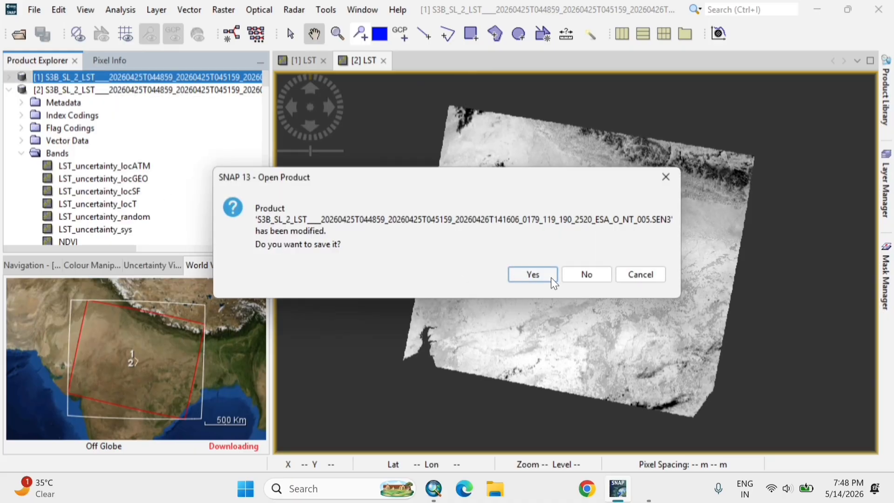
click(537, 276)
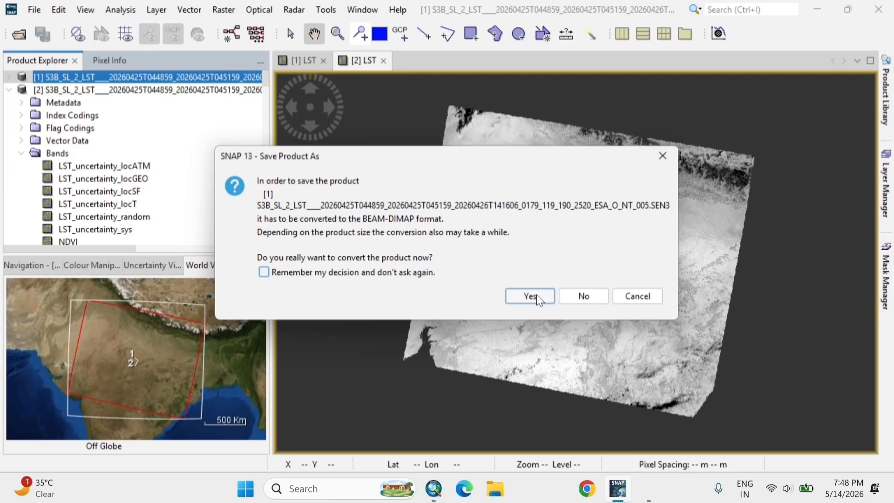
click(583, 296)
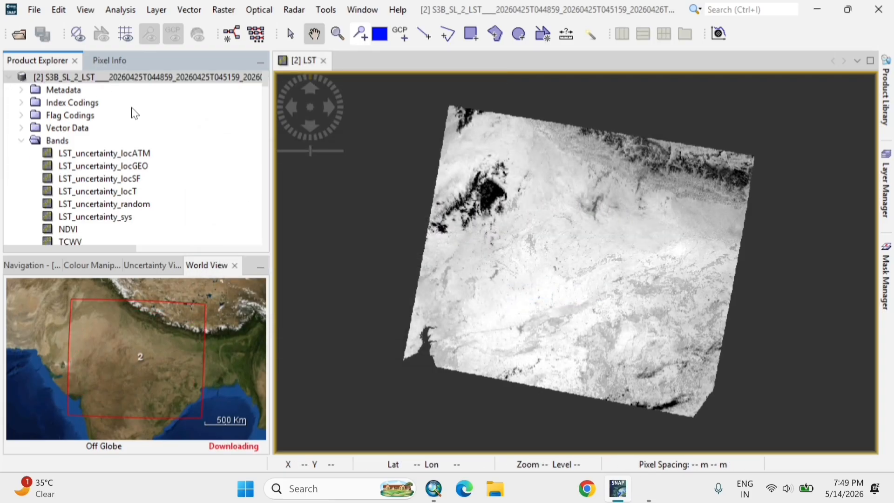
Export the reprojected product in GeoTIFF / BigTIFF format under the file name lst 14_05
click(33, 13)
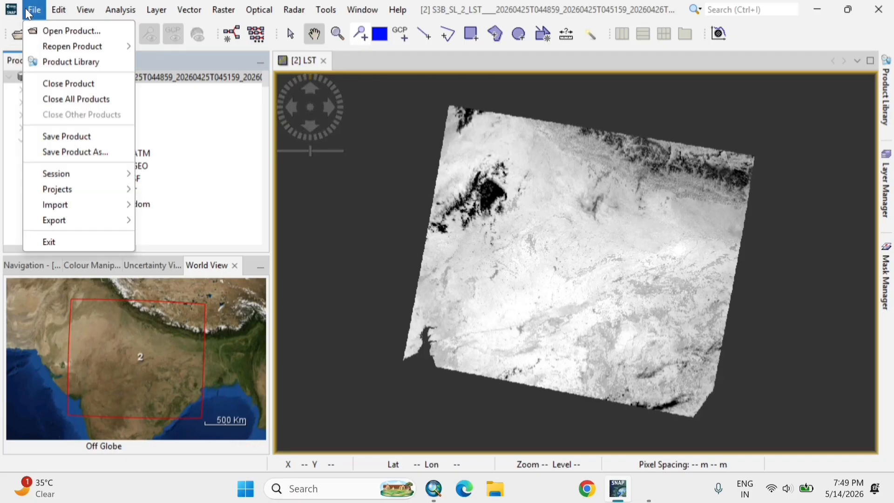
mouse_move(59, 222)
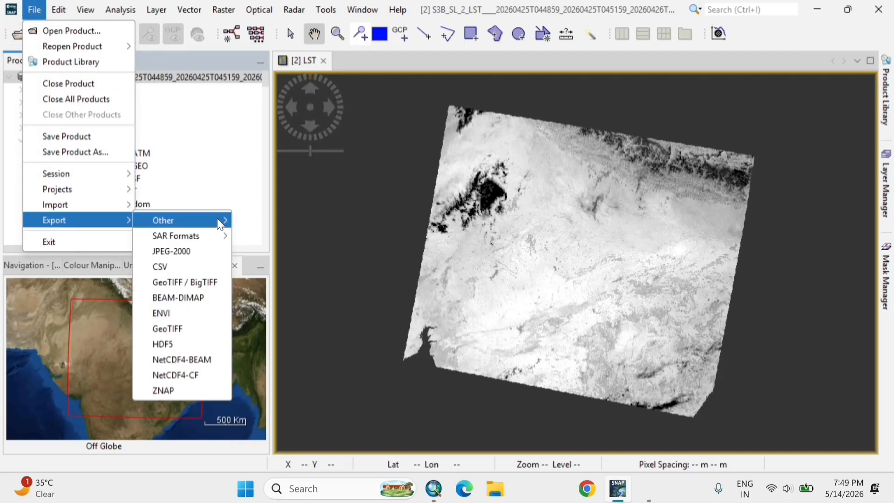
click(187, 283)
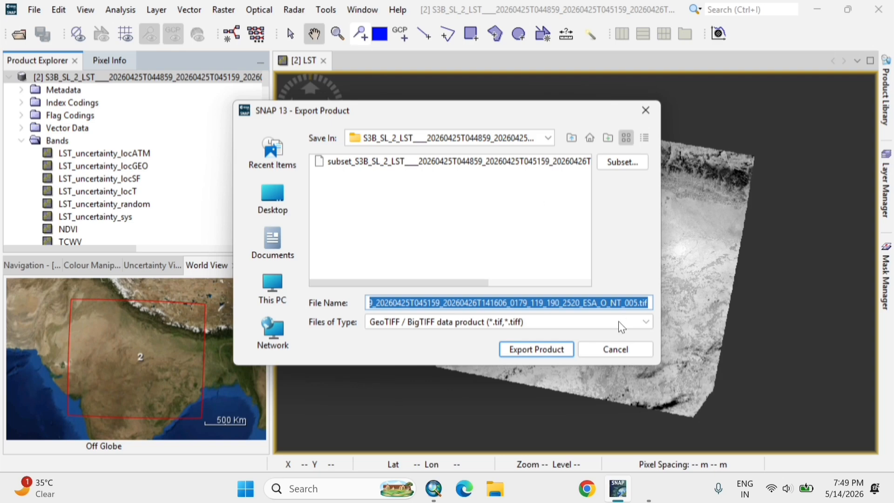
click(648, 302)
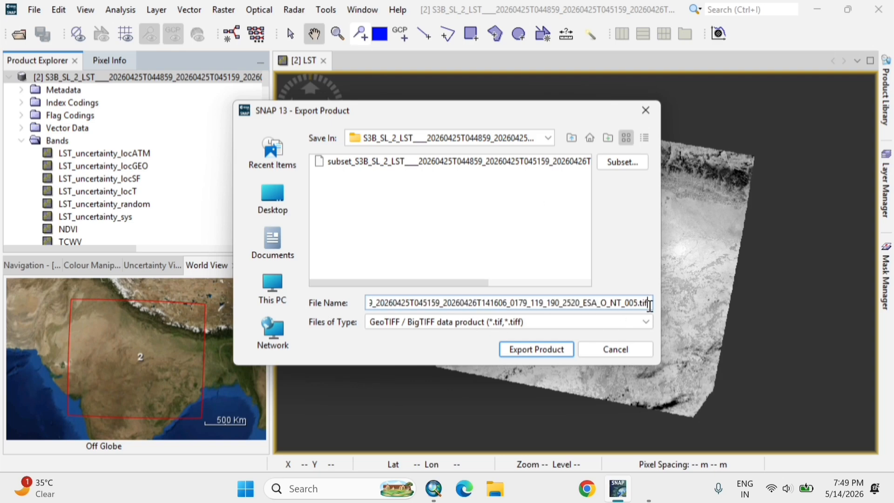
drag(649, 305, 333, 313)
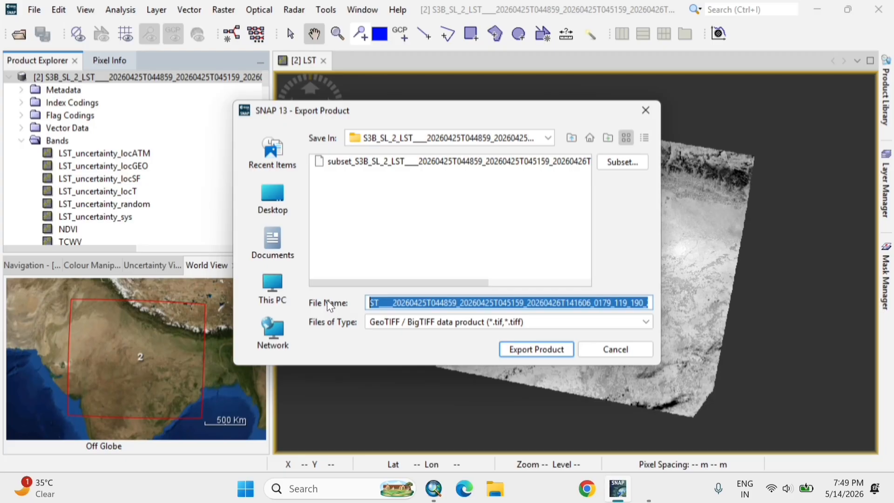
text(S3B_SL_2_L)
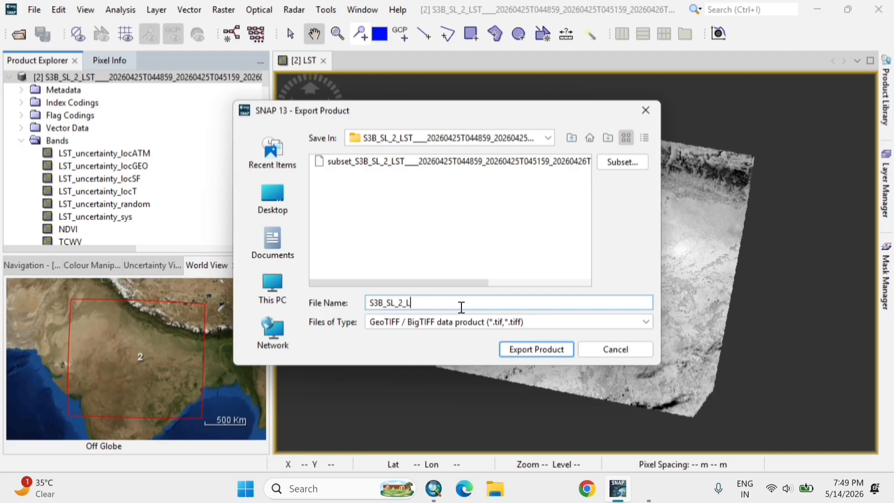
key(BackSpace)
key(BackSpace)
key(BackSpace)
key(BackSpace)
key(BackSpace)
key(BackSpace)
key(BackSpace)
key(BackSpace)
text(05)
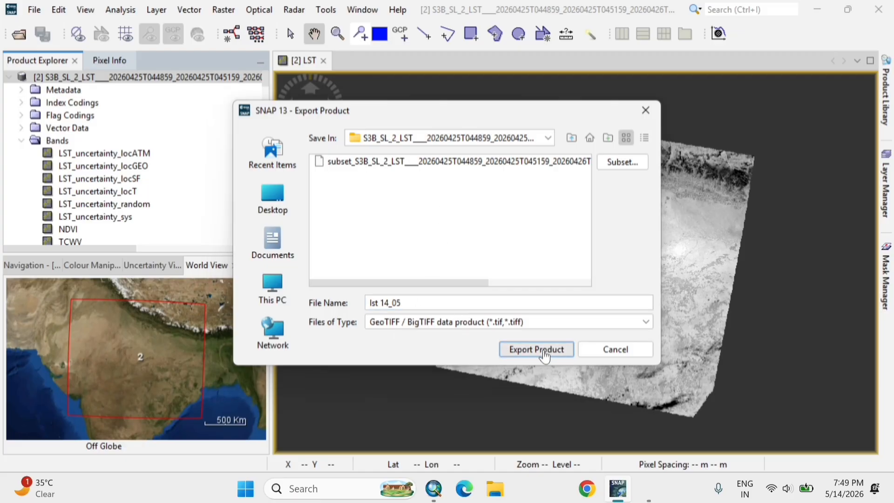
click(548, 355)
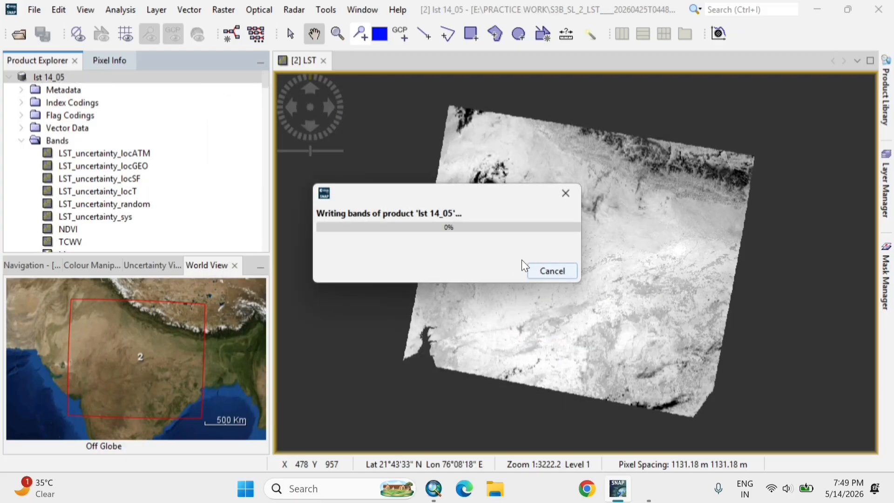
Cancel the running export of lst 14_05 and dismiss the error message
click(549, 271)
click(486, 275)
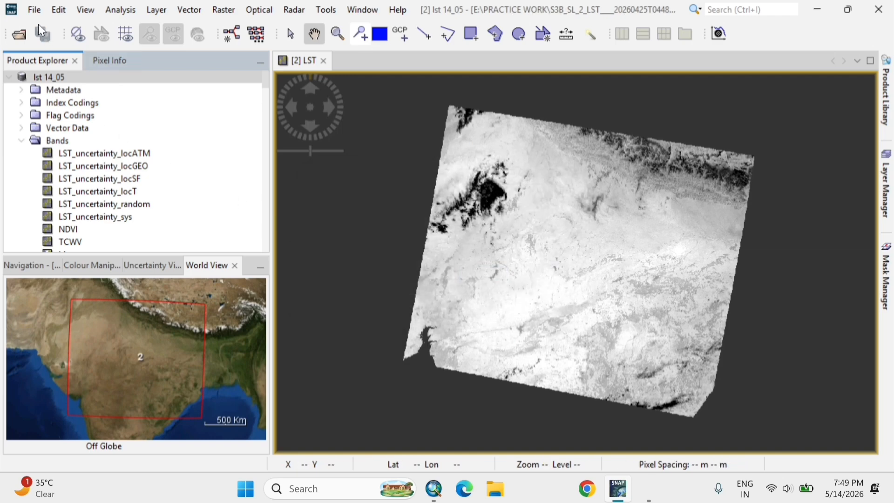
click(34, 9)
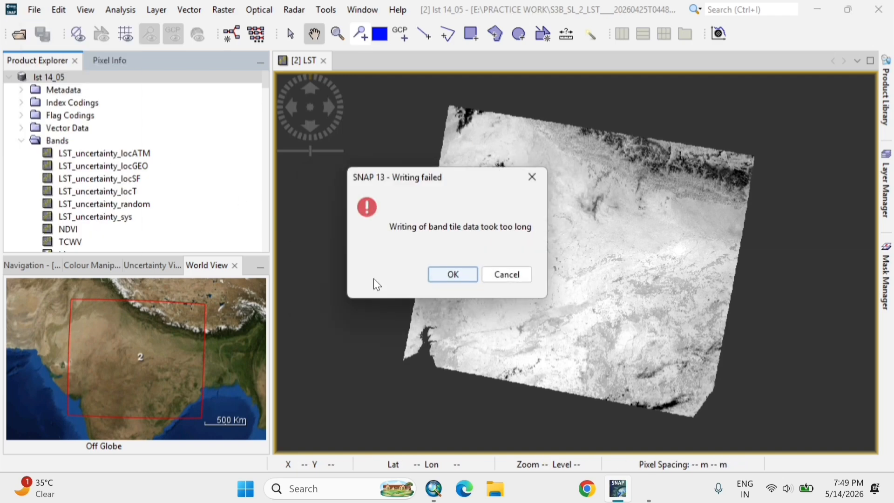
click(529, 278)
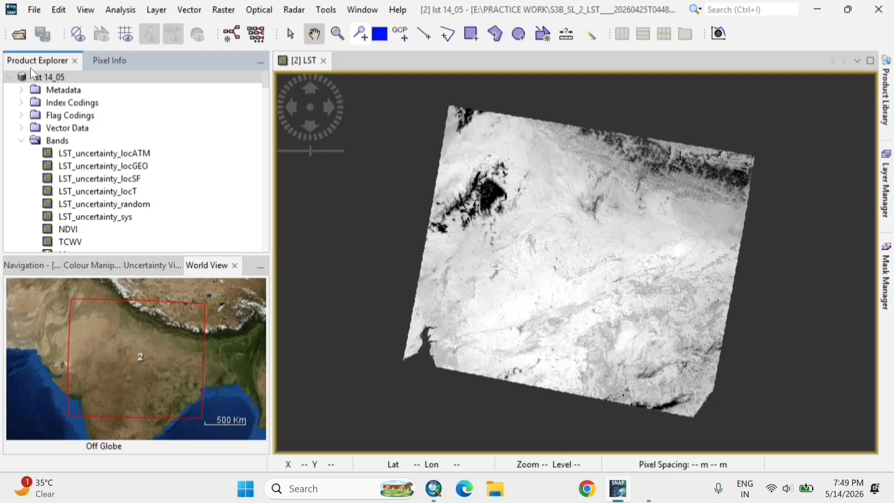
Start another GeoTIFF / BigTIFF export and choose the existing lst 14_05 file as its target
click(34, 10)
mouse_move(54, 204)
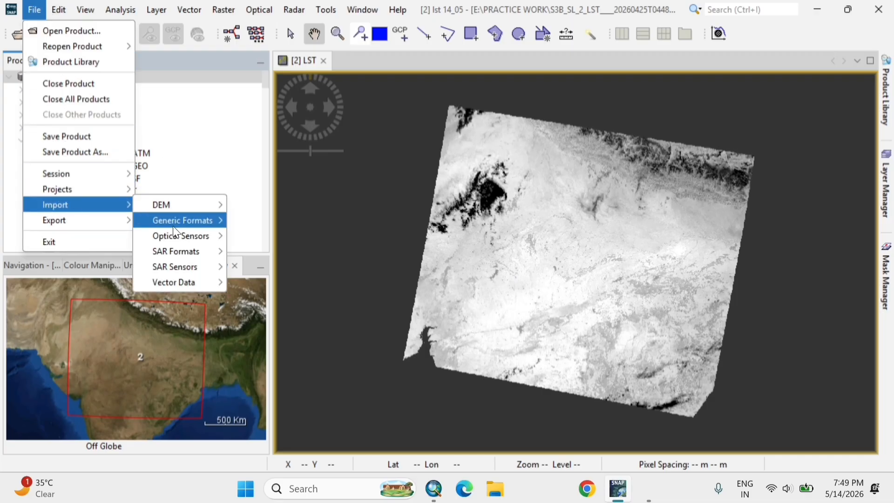
mouse_move(94, 222)
click(184, 285)
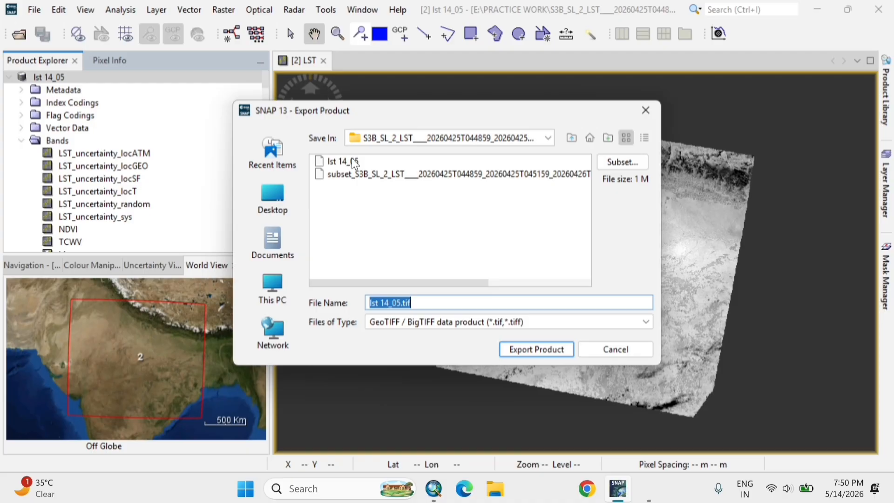
click(353, 164)
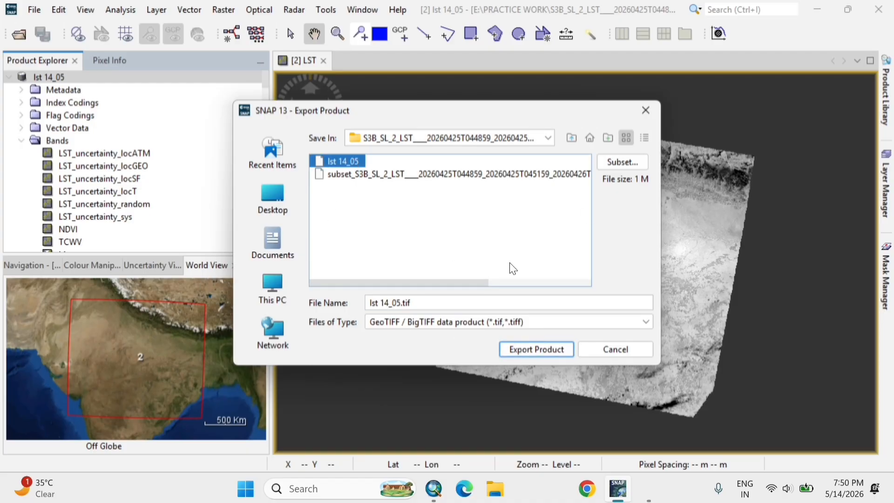
Limit the export's band subset to LST, include the available flag datasets, and export the product
click(624, 166)
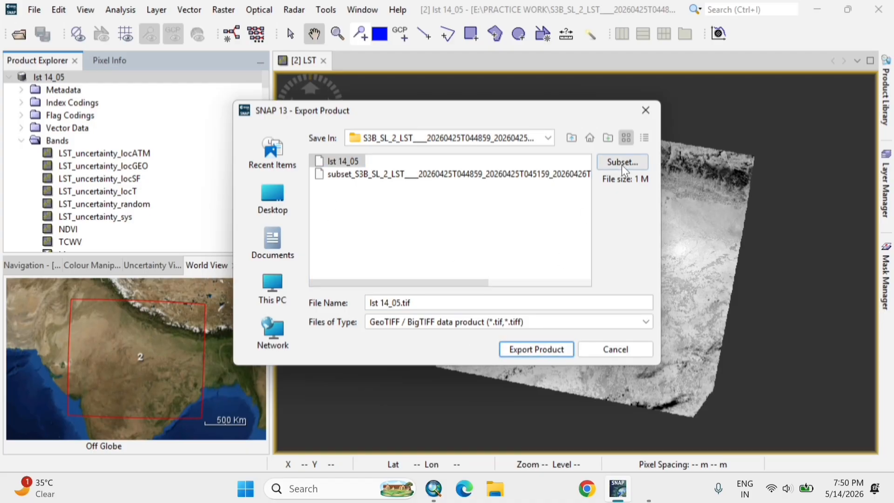
click(357, 101)
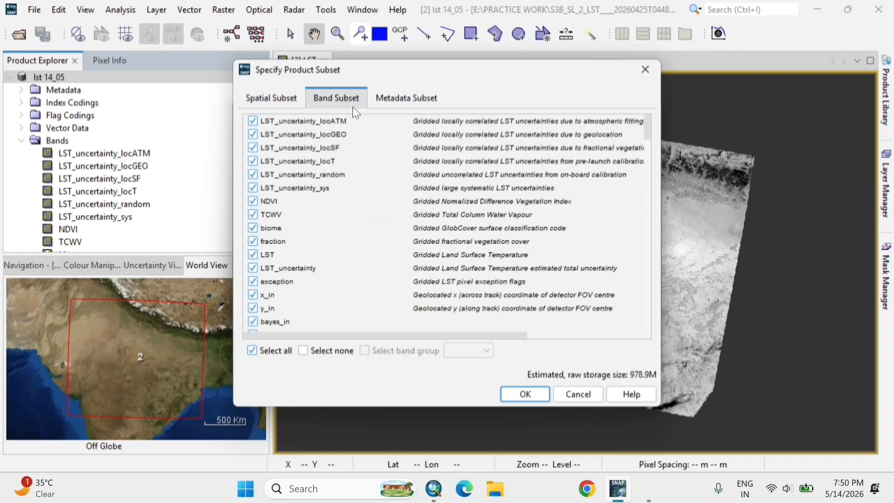
click(304, 351)
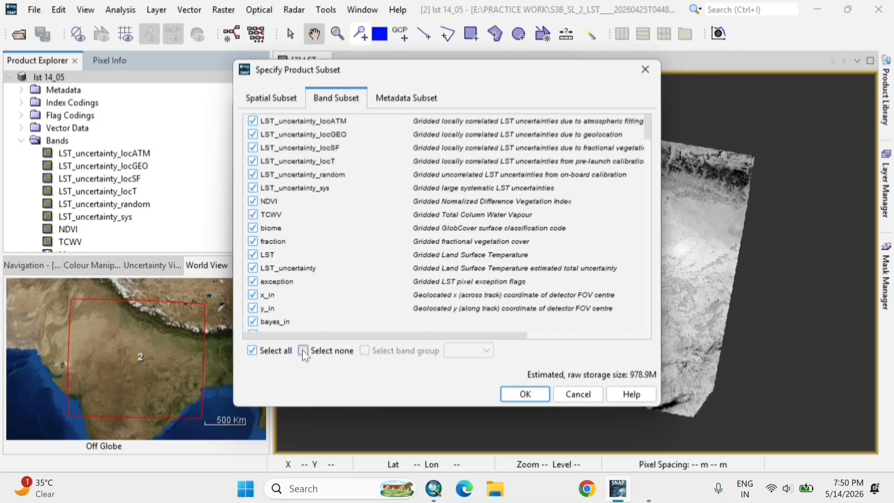
click(253, 256)
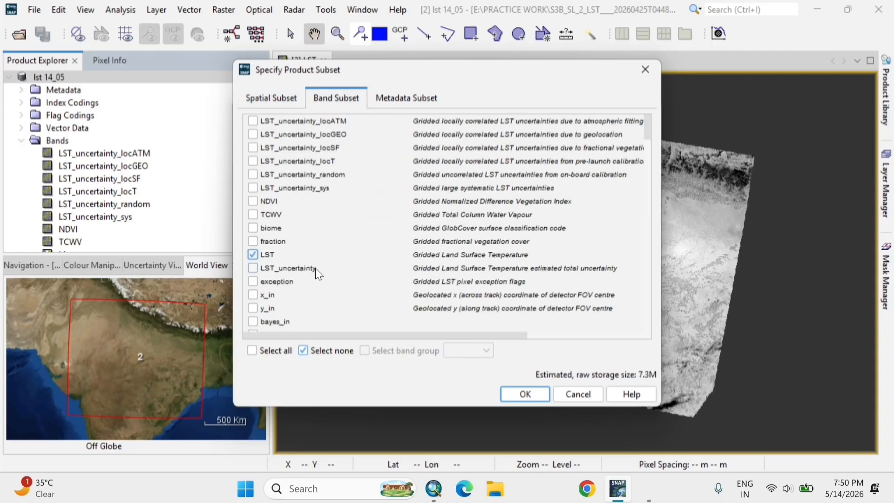
click(524, 394)
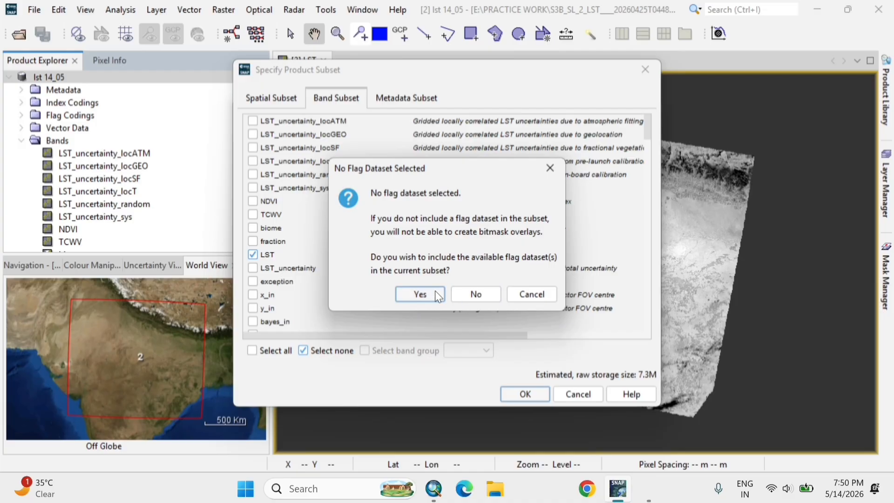
click(422, 295)
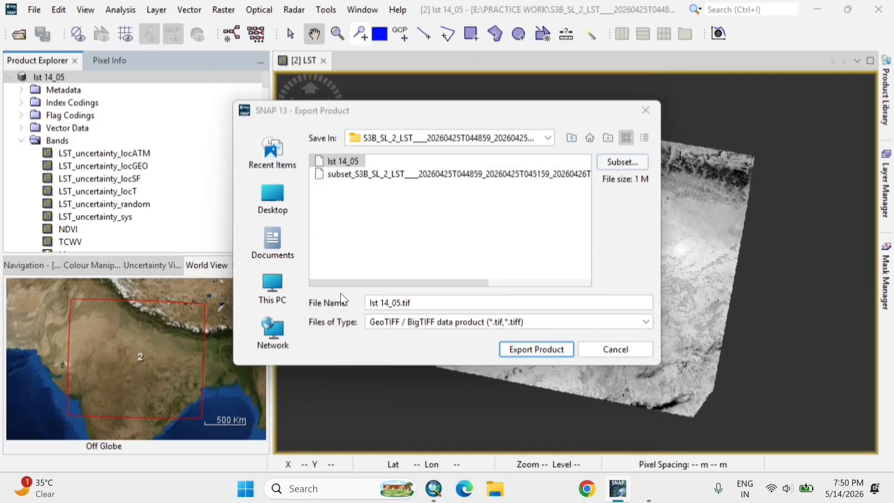
click(553, 350)
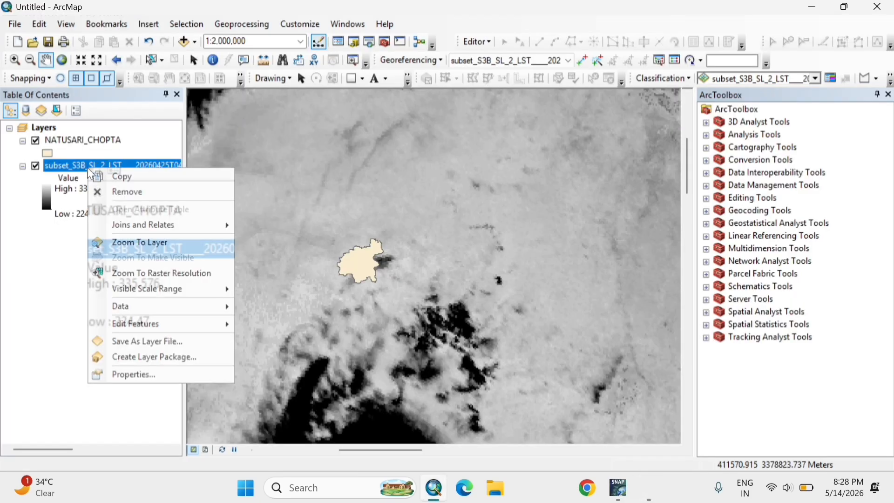
In ArcMap, set the stretched symbology of the subset_S3B_SL_2_LST raster layer to the blue-yellow-red color ramp
click(110, 374)
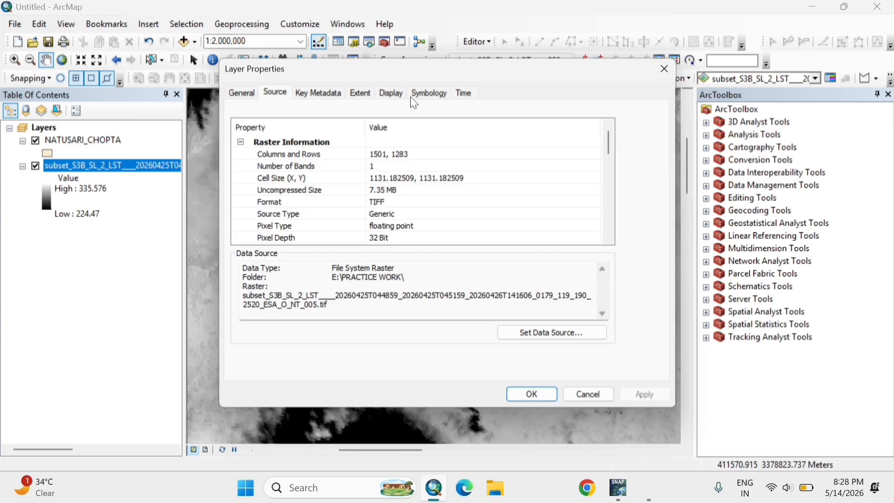
click(419, 94)
click(511, 230)
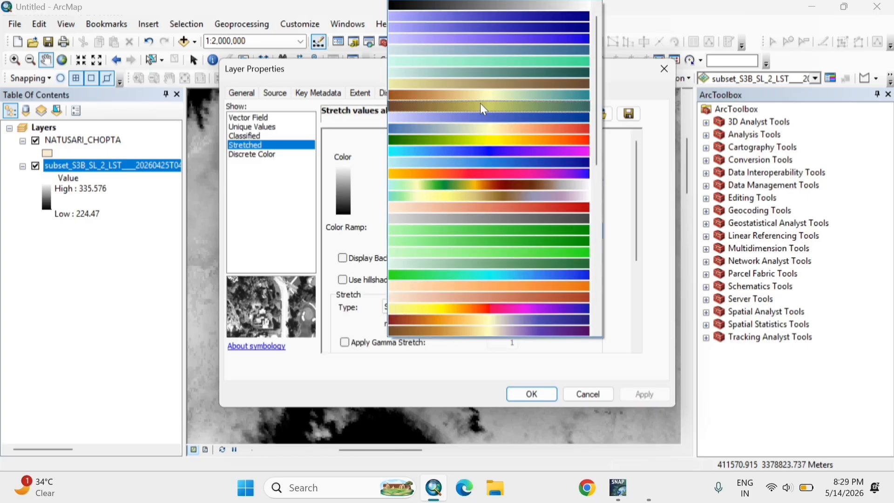
scroll(496, 166, up, 1)
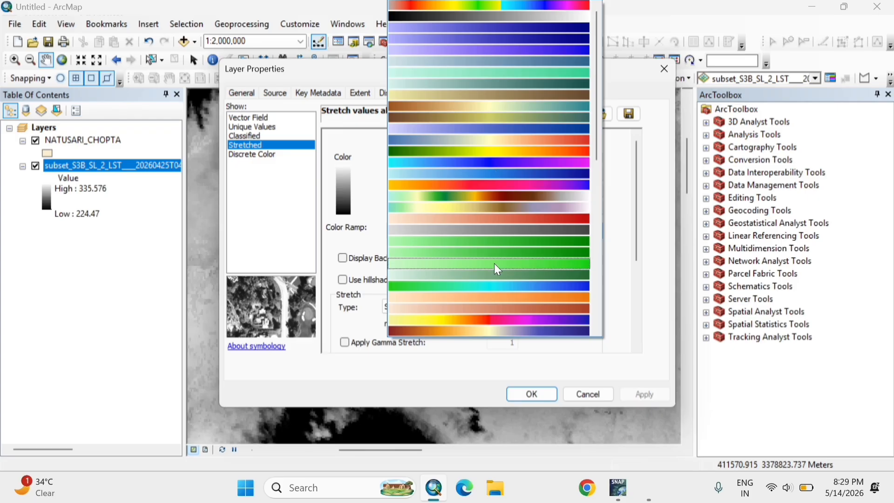
scroll(493, 264, down, 4)
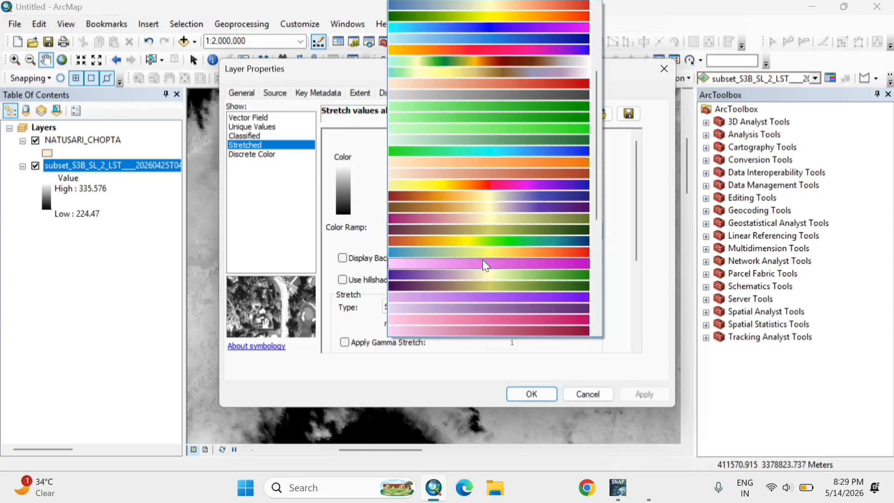
click(487, 265)
click(533, 393)
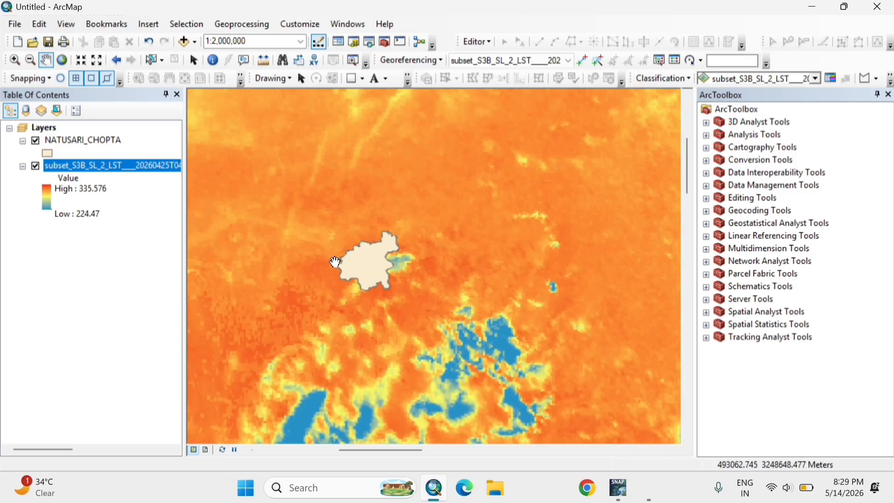
Change the NATUSARI_CHOPTA boundary layer's symbol to the Hollow style
scroll(335, 262, up, 1)
click(46, 153)
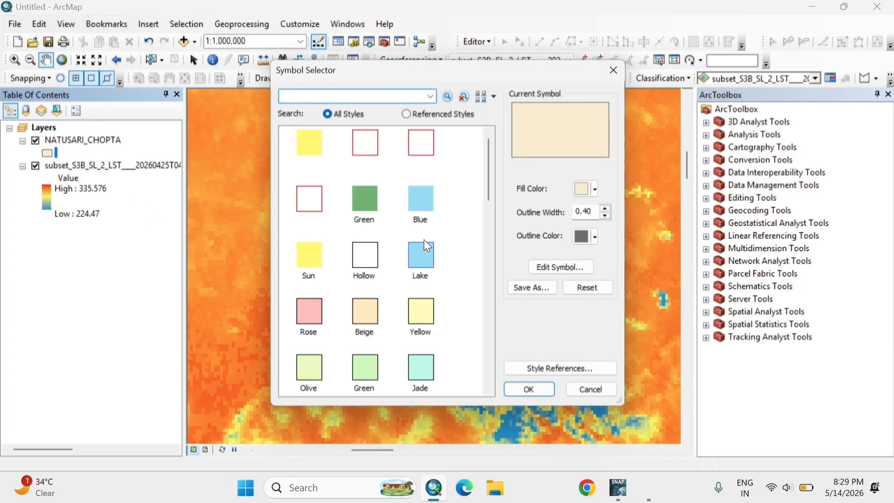
click(359, 259)
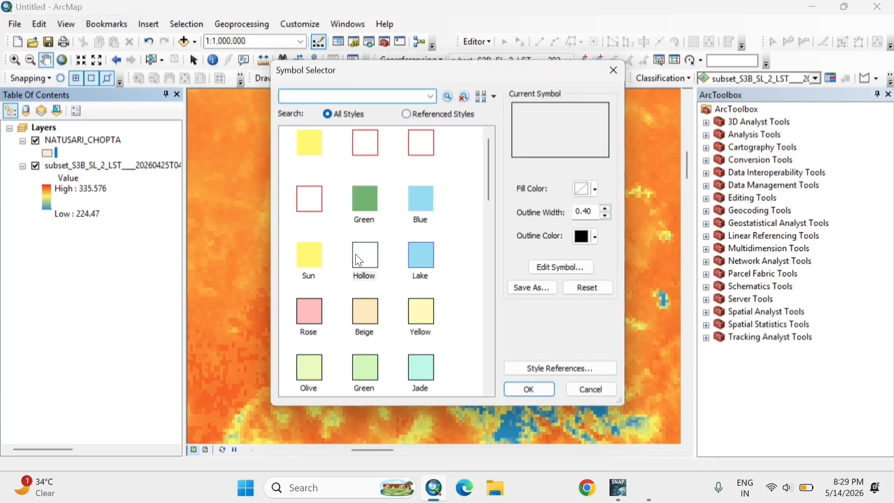
click(536, 390)
Set the subset_S3B_SL_2_LST raster's display resampling to Bilinear Interpolation (for continuous data)
scroll(411, 320, up, 1)
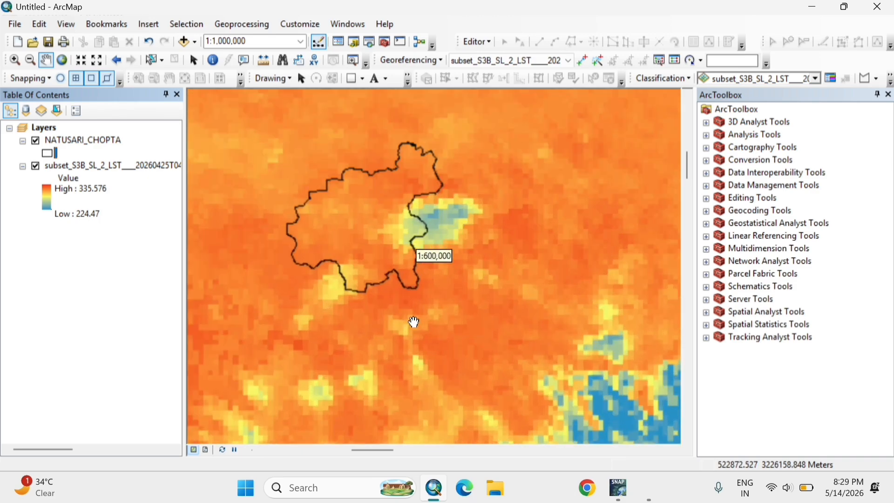
scroll(492, 237, up, 1)
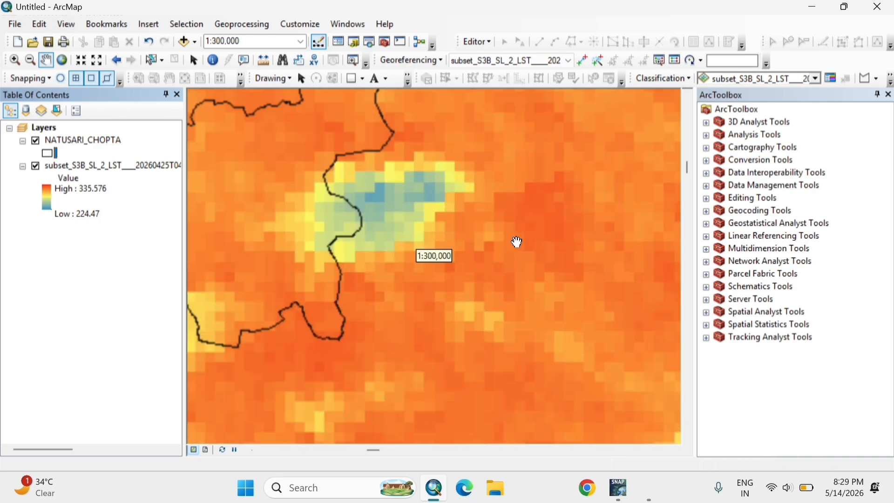
scroll(463, 271, up, 1)
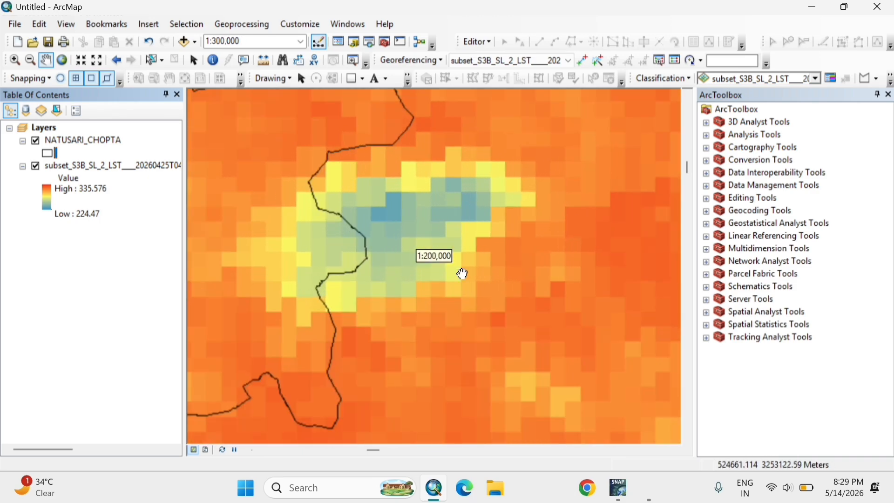
right_click(116, 168)
click(164, 358)
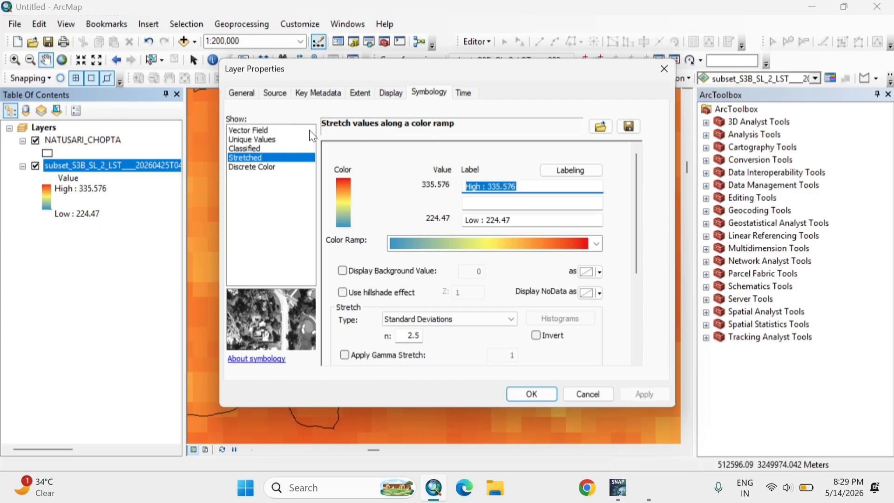
click(390, 93)
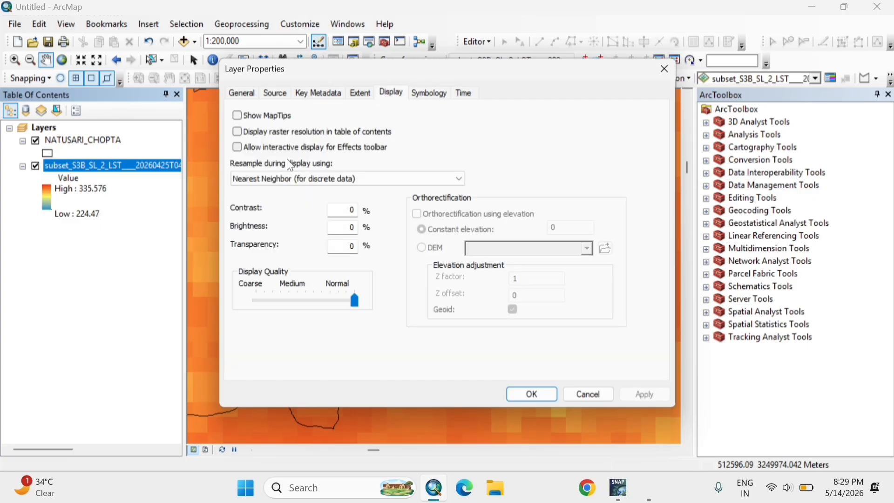
click(290, 179)
click(280, 205)
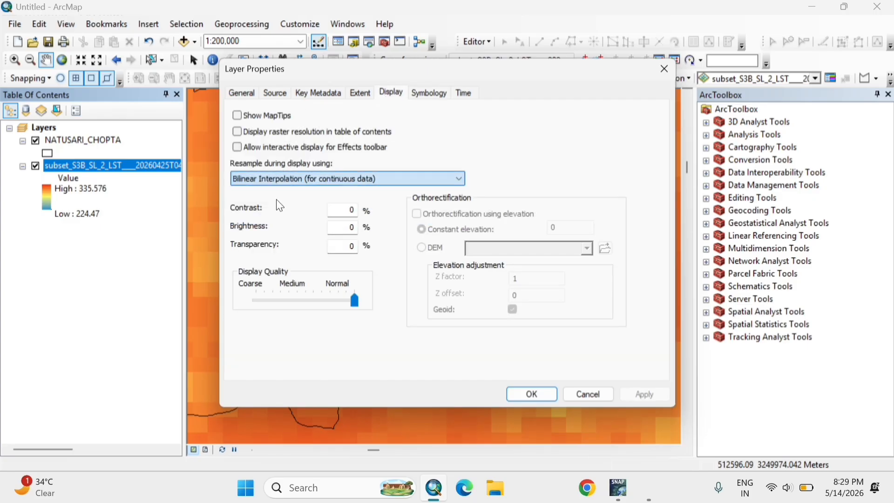
click(536, 396)
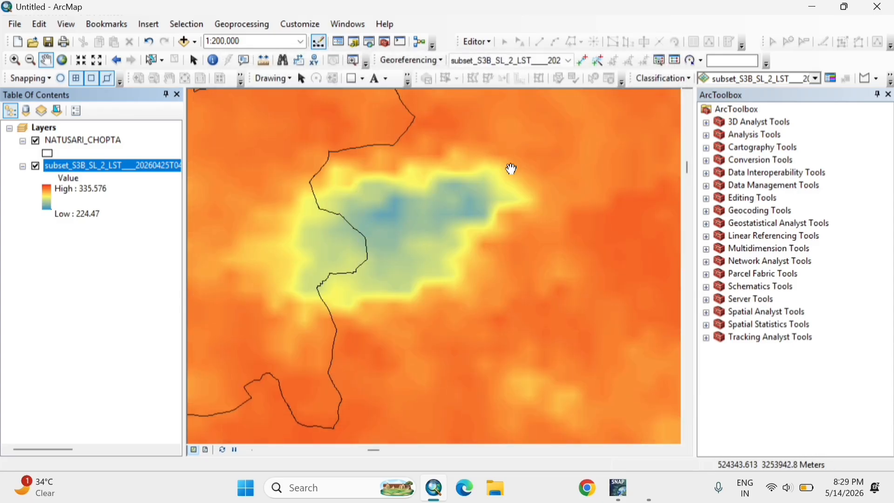
Start the raster processing Clip tool from the Data Management Tools with the subset_S3B_SL_2_LST raster as input
drag(395, 318, 464, 323)
scroll(440, 288, up, 2)
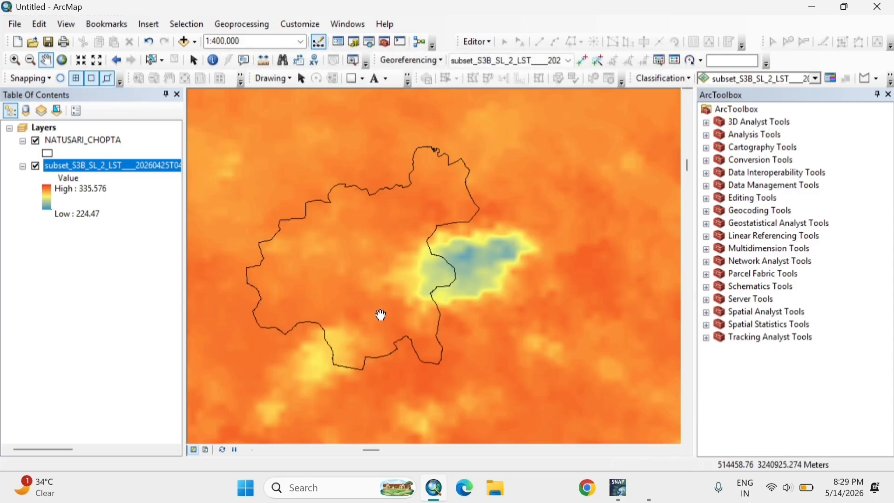
drag(381, 315, 447, 333)
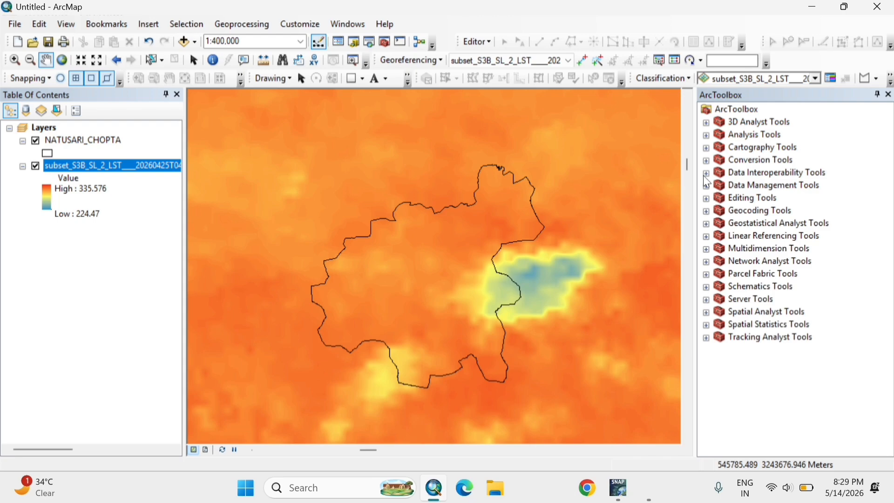
click(707, 188)
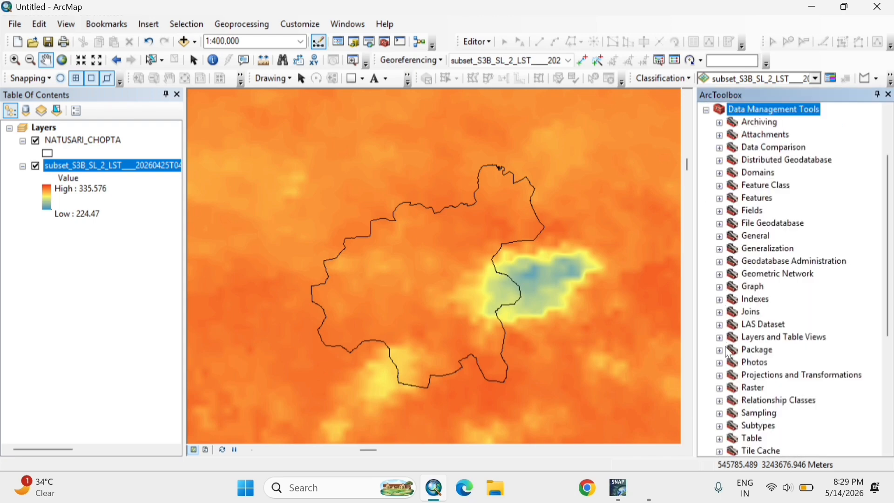
click(719, 389)
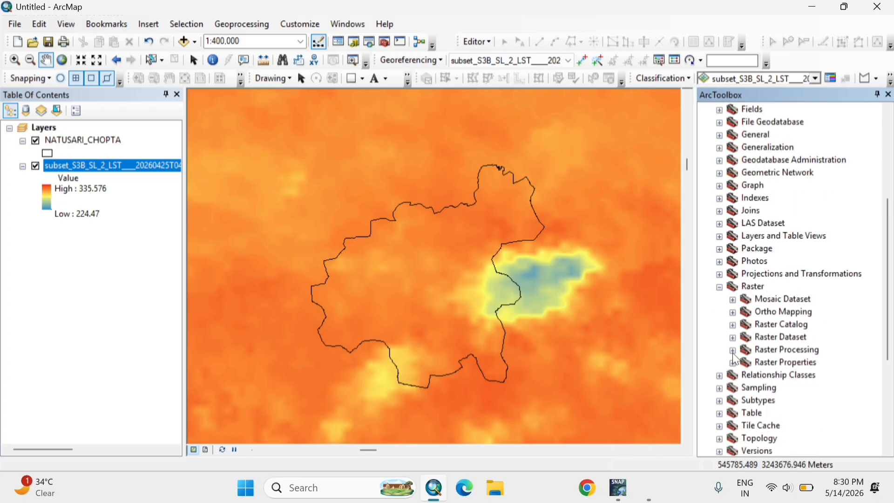
click(732, 351)
click(770, 313)
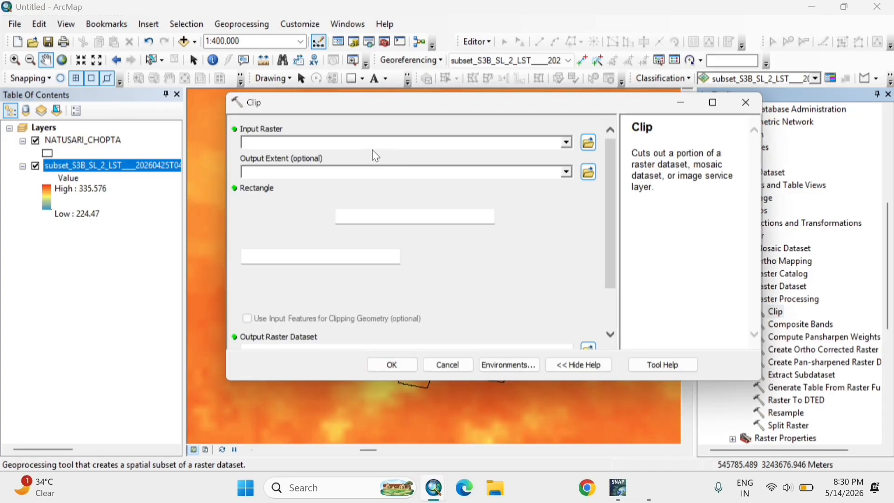
click(566, 142)
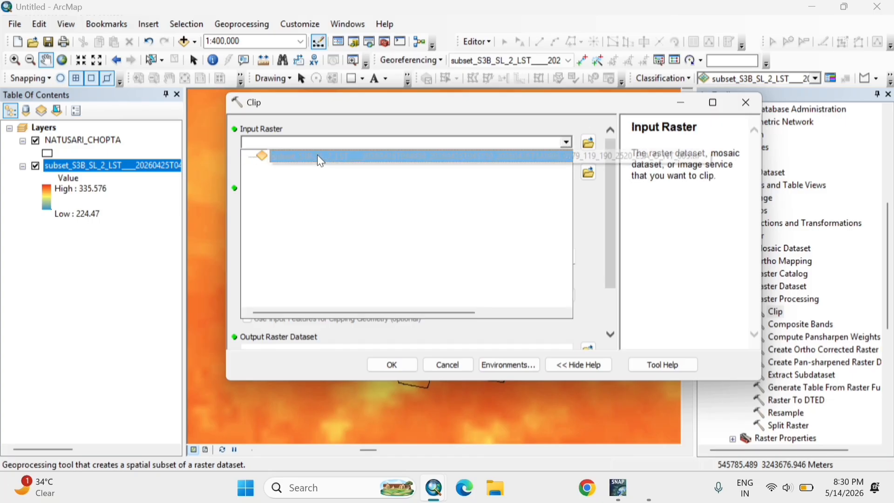
click(320, 159)
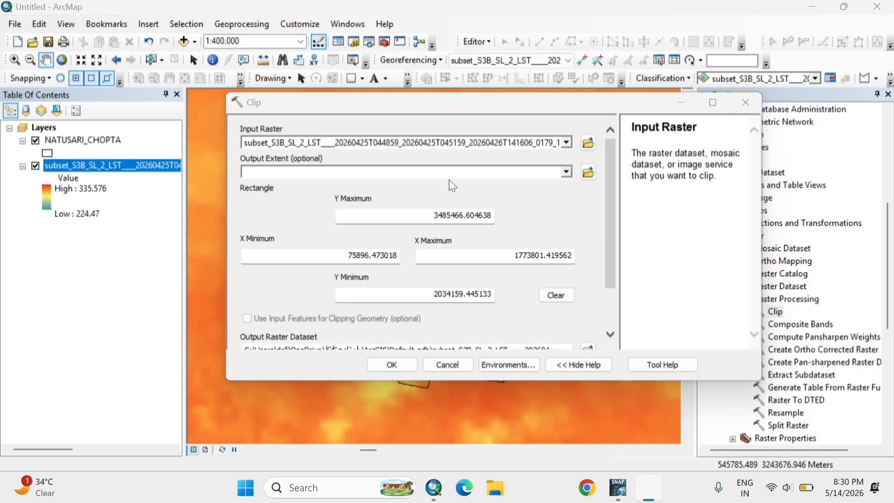
Clip the raster to the NATUSARI_CHOPTA extent, using the input features for clipping geometry
click(566, 172)
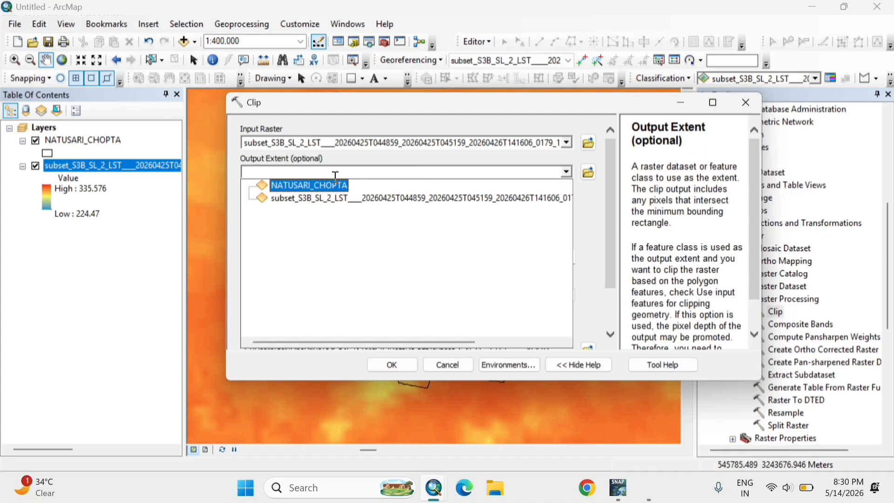
click(303, 186)
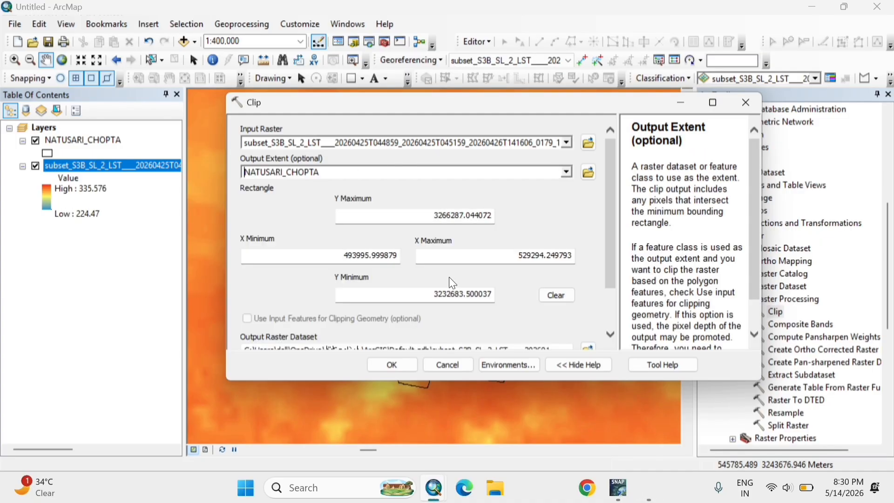
scroll(281, 307, down, 2)
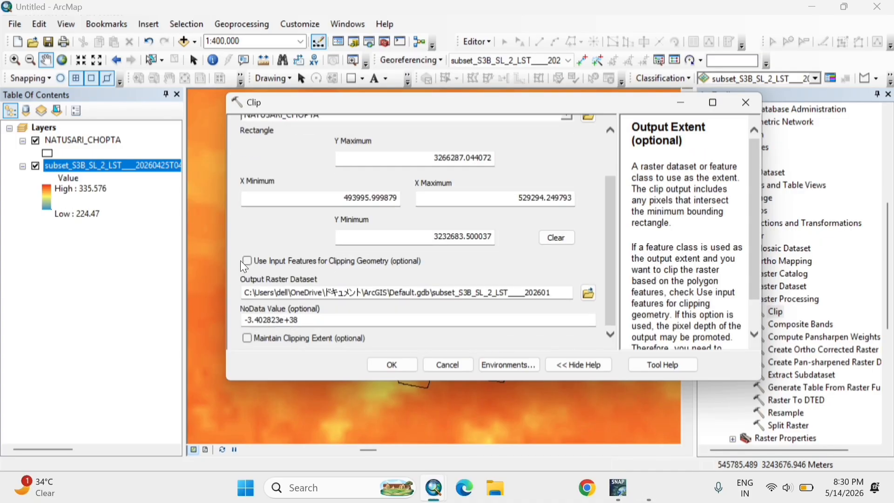
click(241, 261)
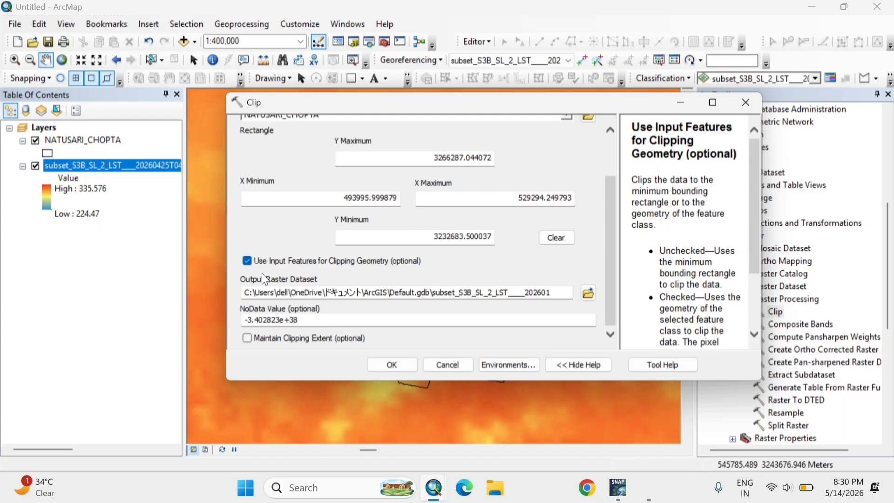
click(391, 368)
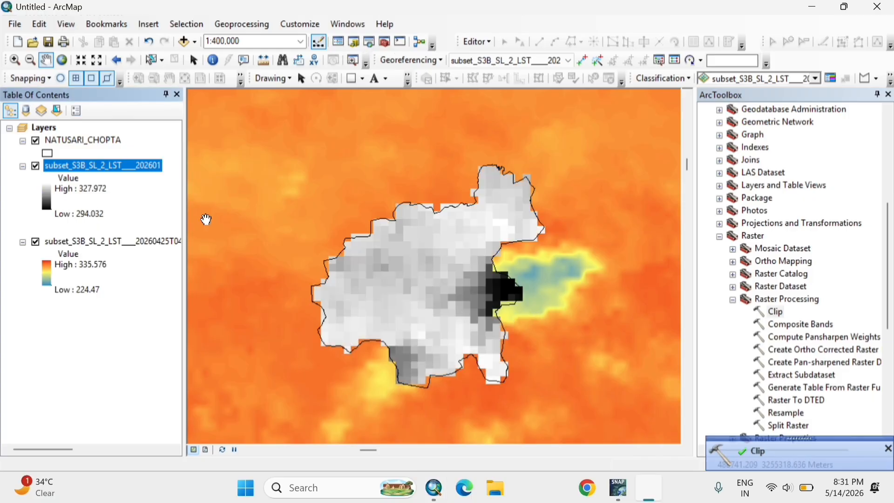
Hide the unclipped LST raster and choose the blue-yellow-red color ramp for the clipped raster's stretched symbology
click(36, 242)
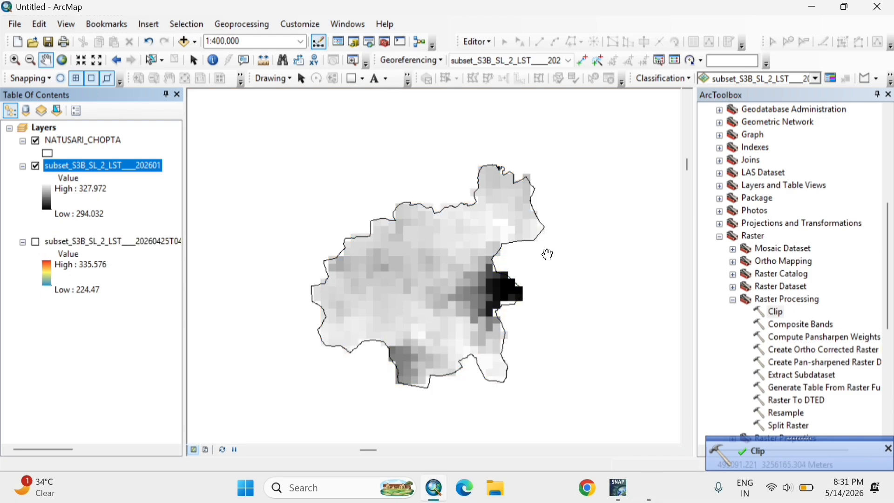
right_click(132, 169)
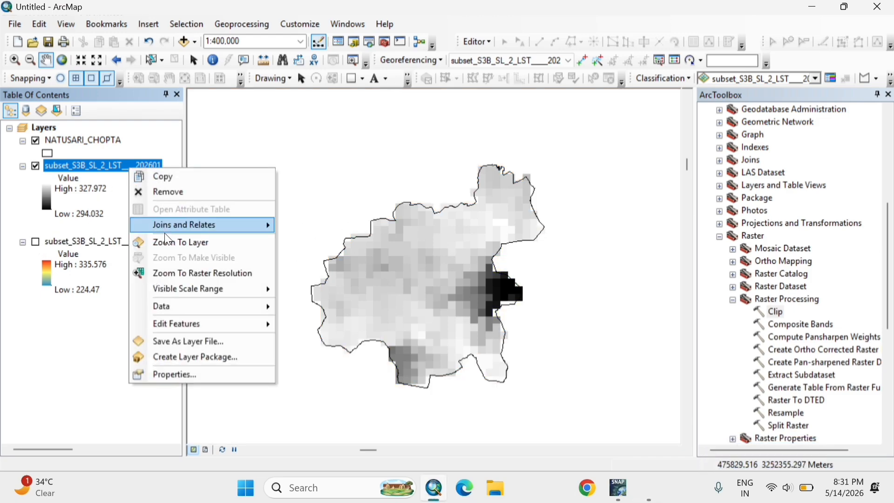
click(183, 375)
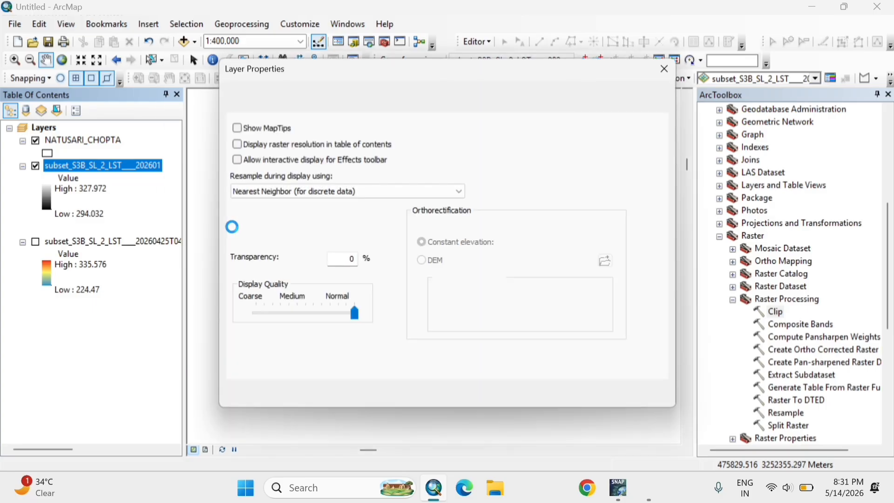
click(427, 95)
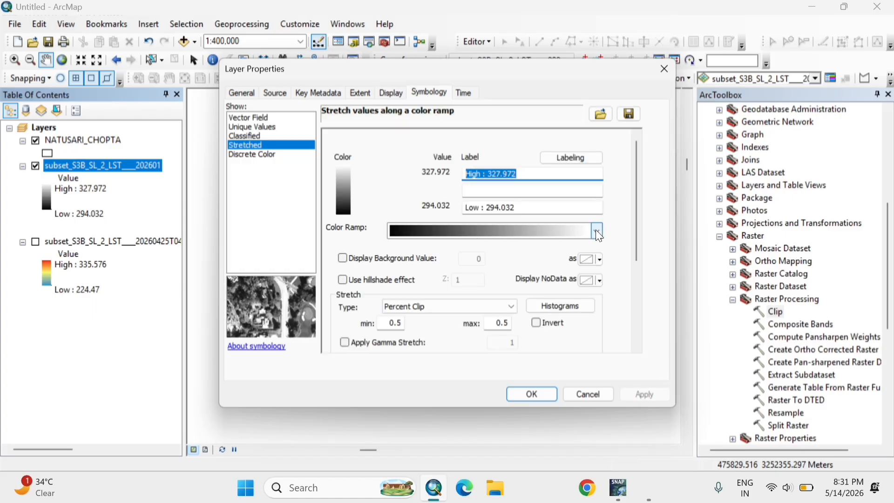
click(597, 231)
scroll(484, 267, down, 2)
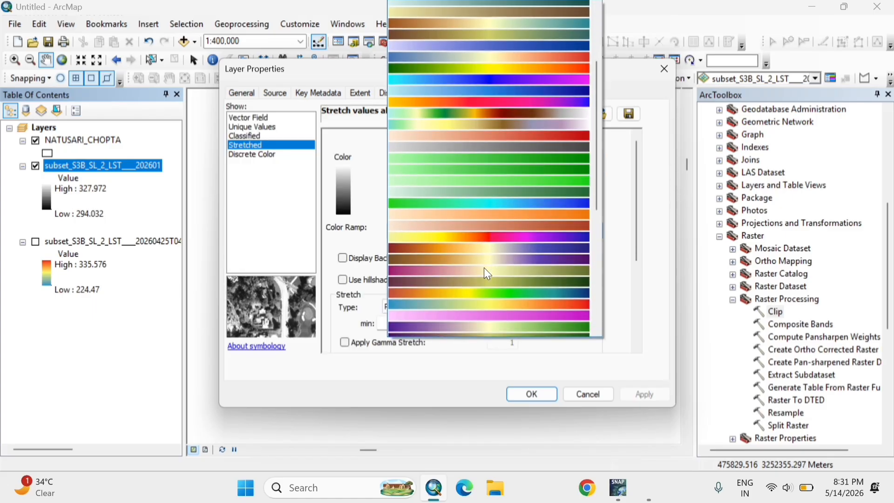
click(488, 281)
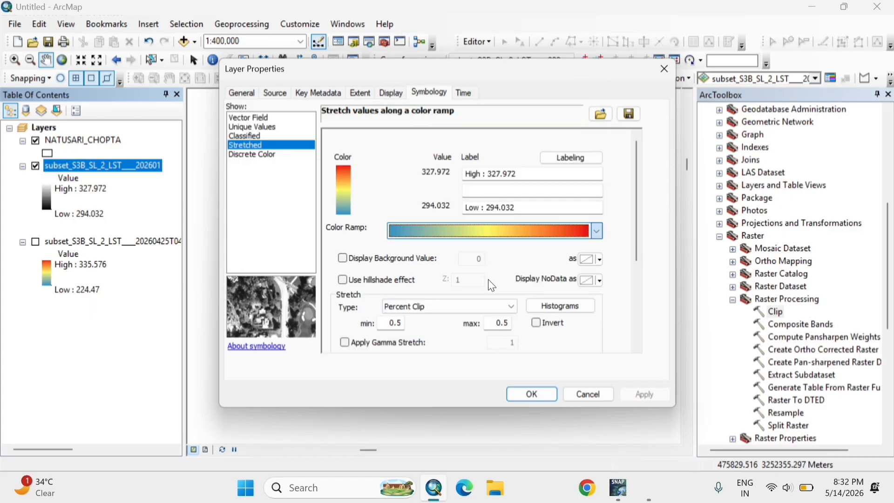
Accept the clipped raster's histogram as a custom stretch and apply the symbology
click(553, 303)
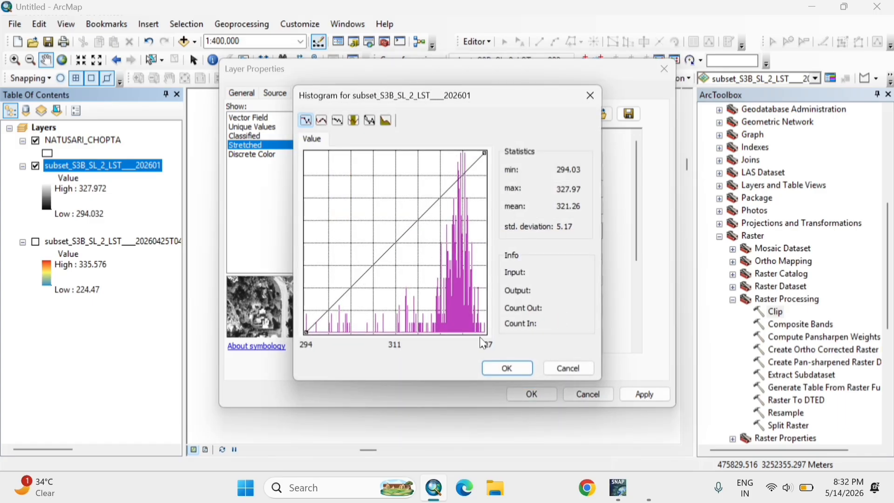
click(493, 368)
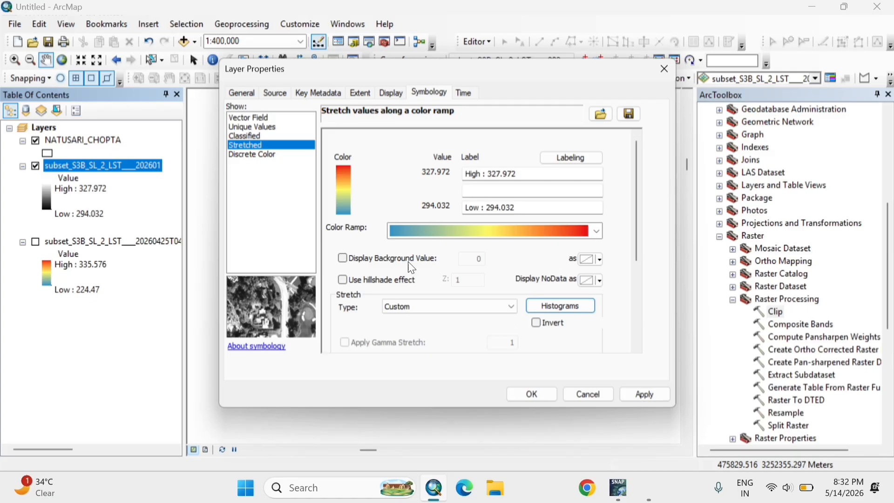
click(537, 391)
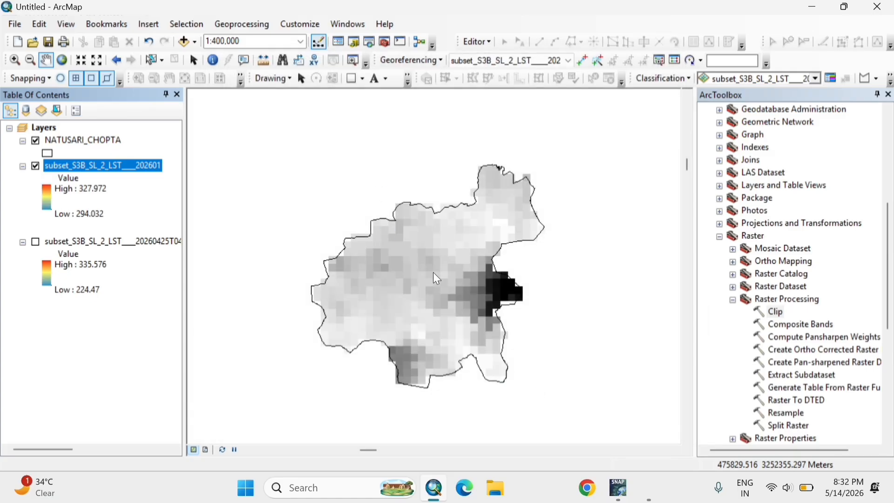
Turn the unclipped LST raster back on beneath the clipped raster to compare them
scroll(474, 307, up, 2)
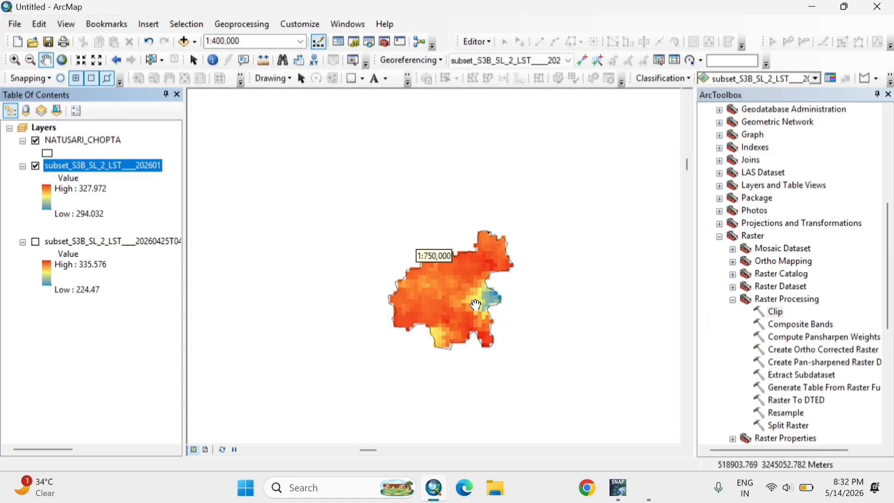
scroll(473, 308, down, 2)
scroll(474, 307, down, 1)
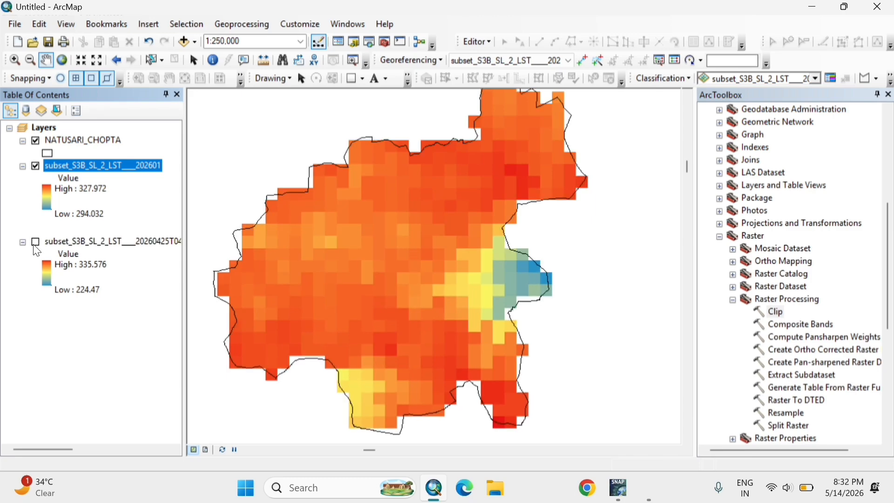
ctrl+click(36, 246)
click(36, 242)
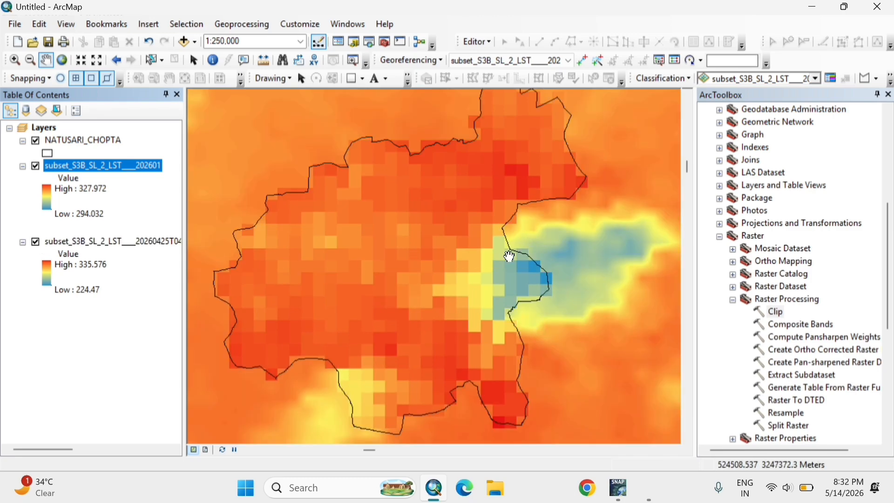
Set the clipped LST raster's display resampling to Cubic Convolution (for continuous data)
right_click(98, 166)
click(160, 372)
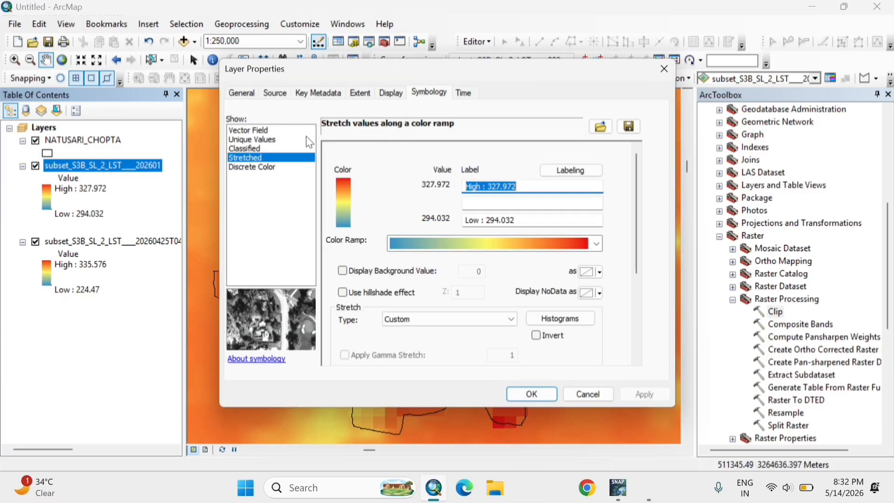
click(382, 98)
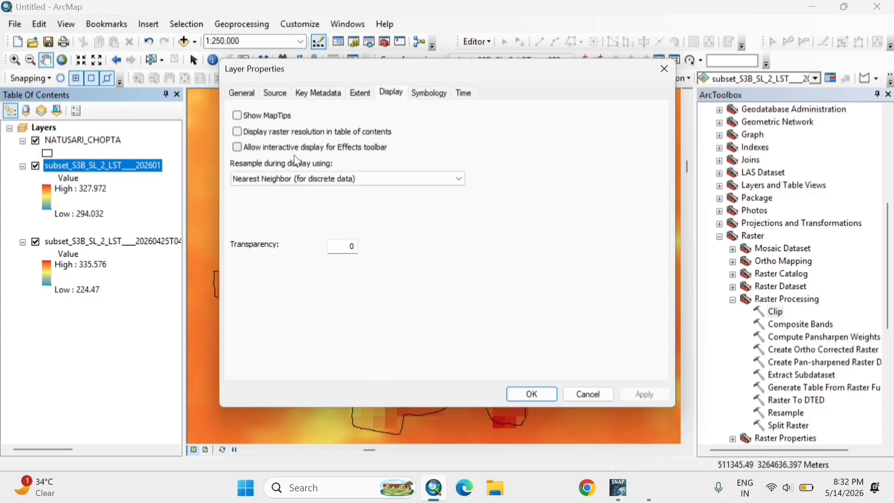
click(279, 180)
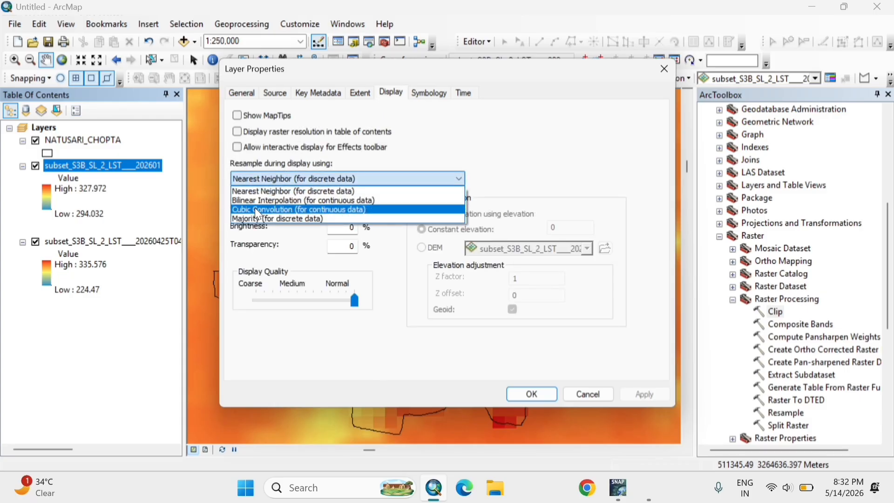
click(419, 210)
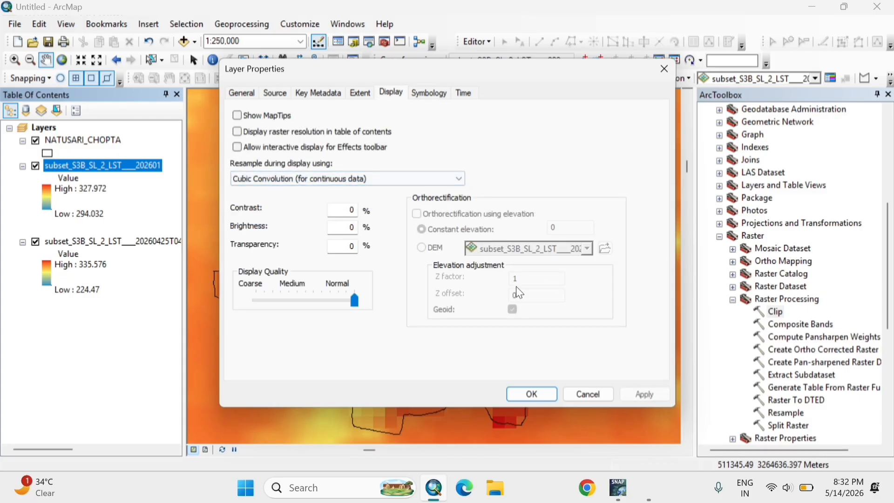
click(533, 395)
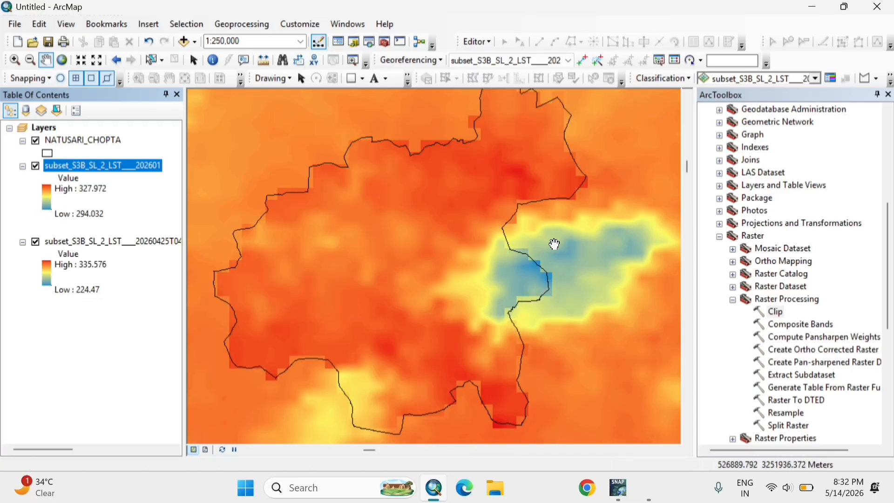
Toggle the unclipped LST raster to compare it with the smoothed clipped raster along the boundary, leaving the unclipped one hidden
click(36, 242)
click(36, 242)
click(36, 242)
scroll(344, 139, up, 3)
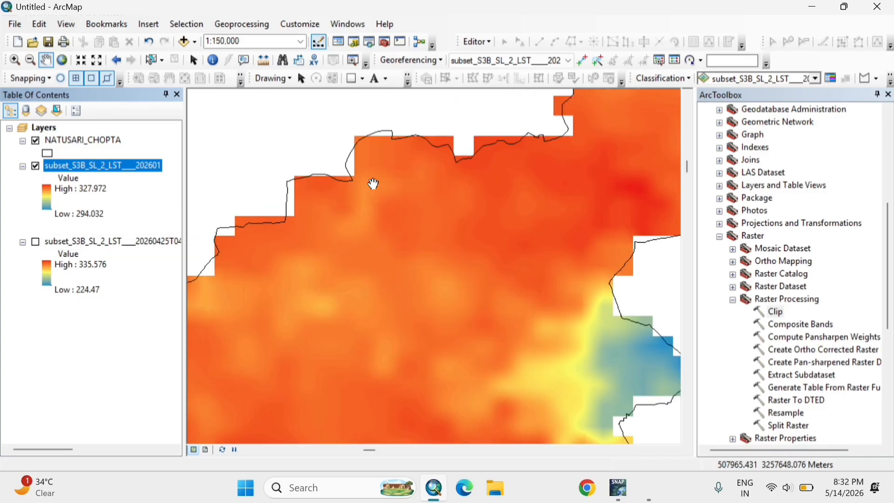
drag(505, 341, 456, 271)
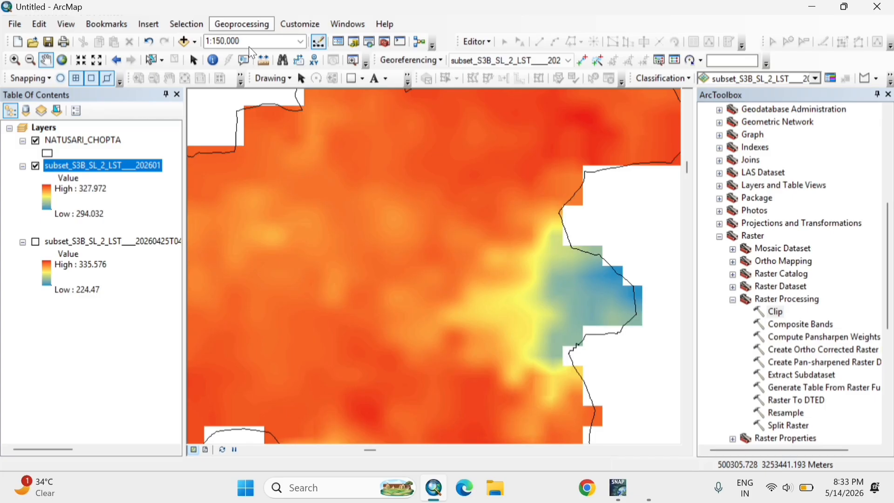
scroll(469, 172, up, 1)
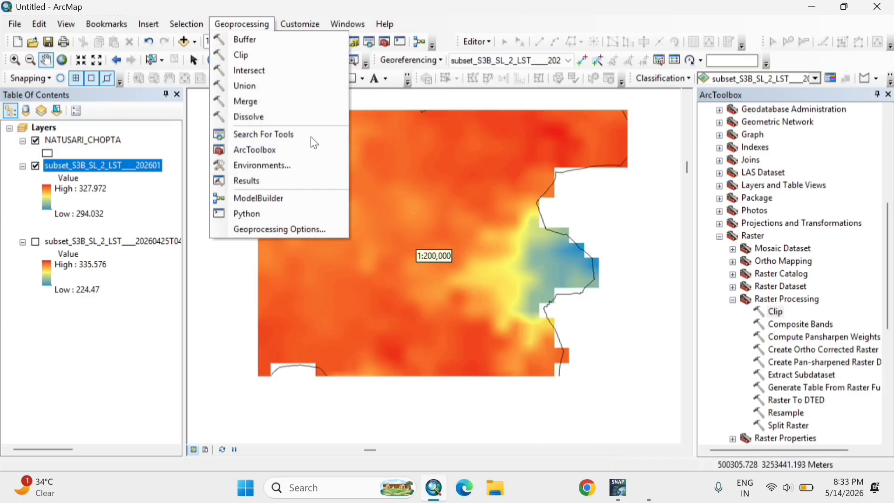
click(314, 386)
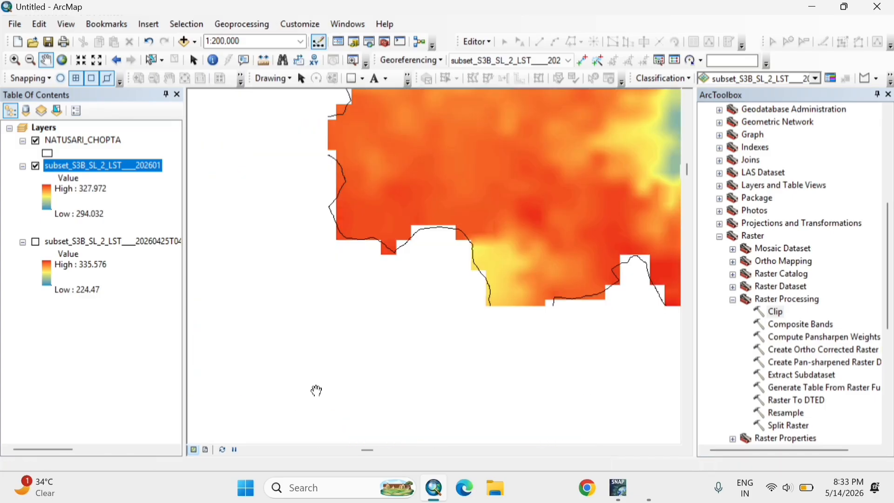
click(37, 242)
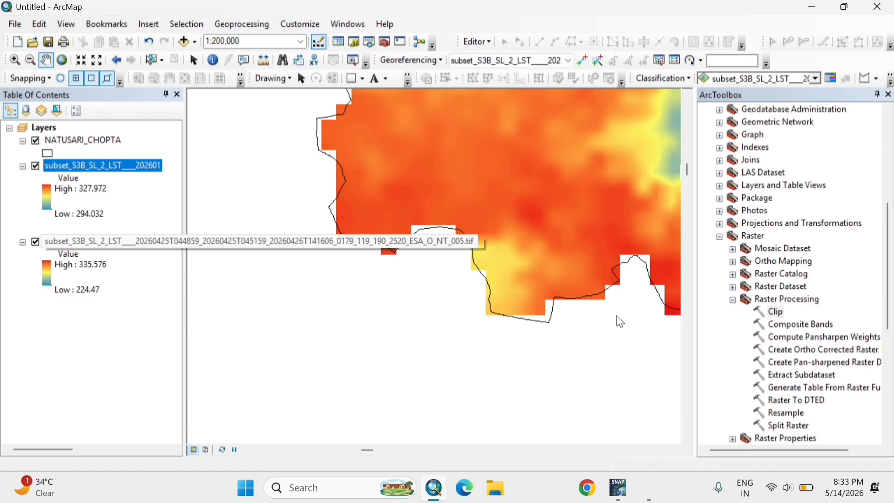
scroll(466, 287, up, 1)
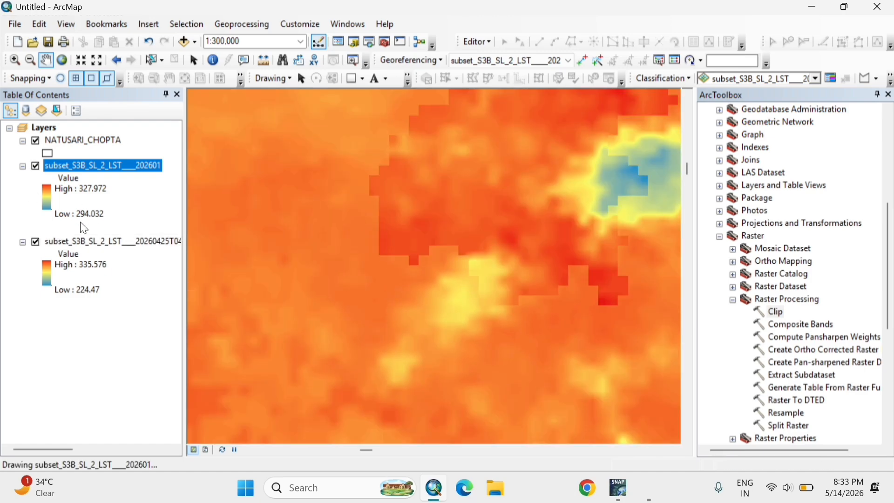
drag(288, 324, 237, 370)
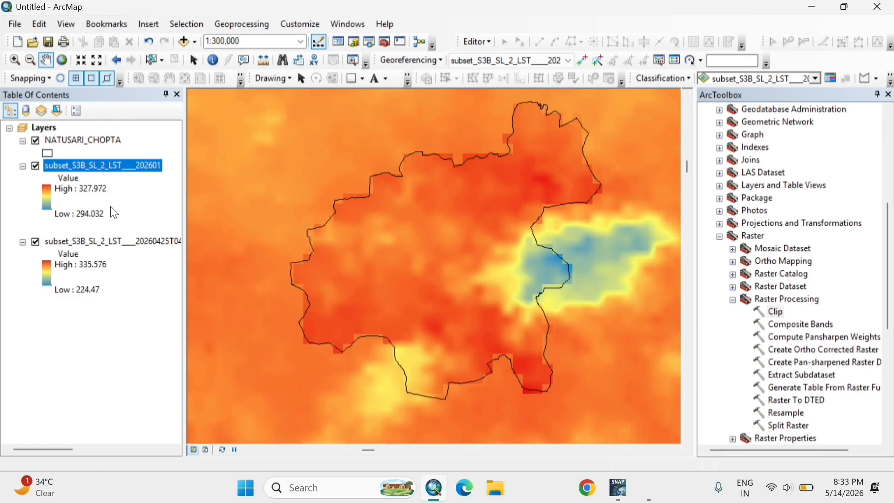
click(35, 242)
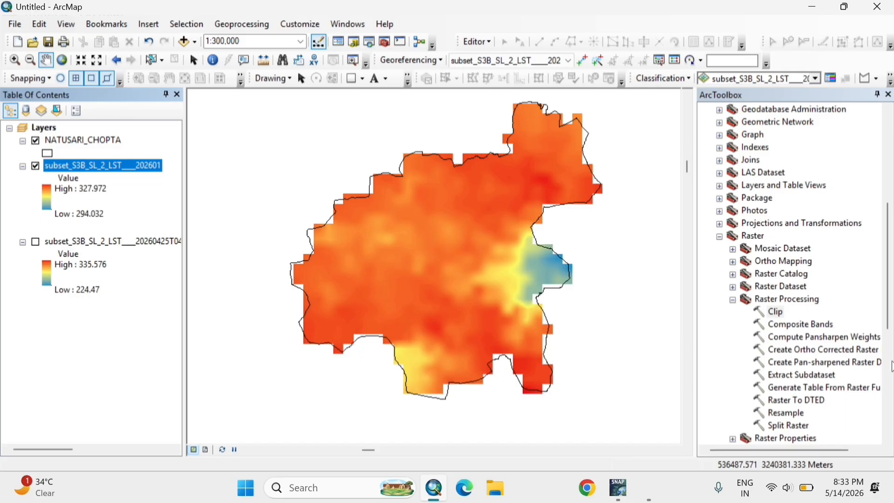
Collapse the Data Management Tools and open the Raster Calculator from the Spatial Analyst Map Algebra toolset
click(720, 236)
scroll(714, 225, up, 5)
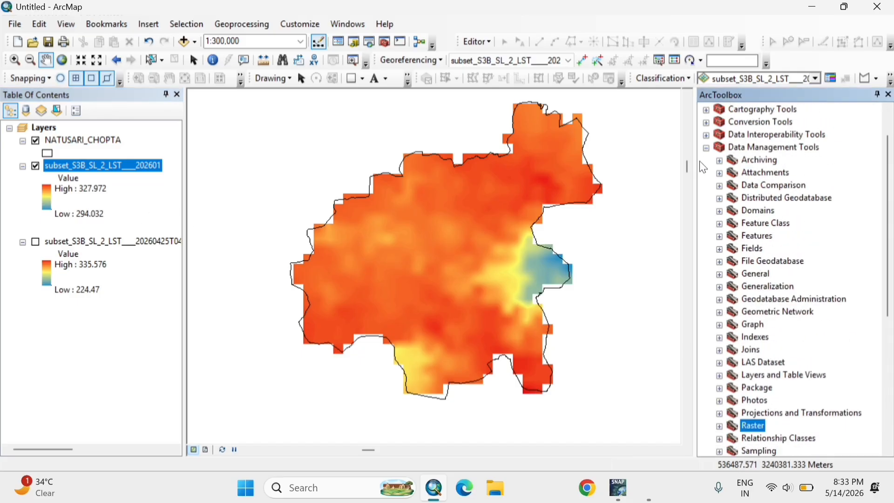
click(707, 148)
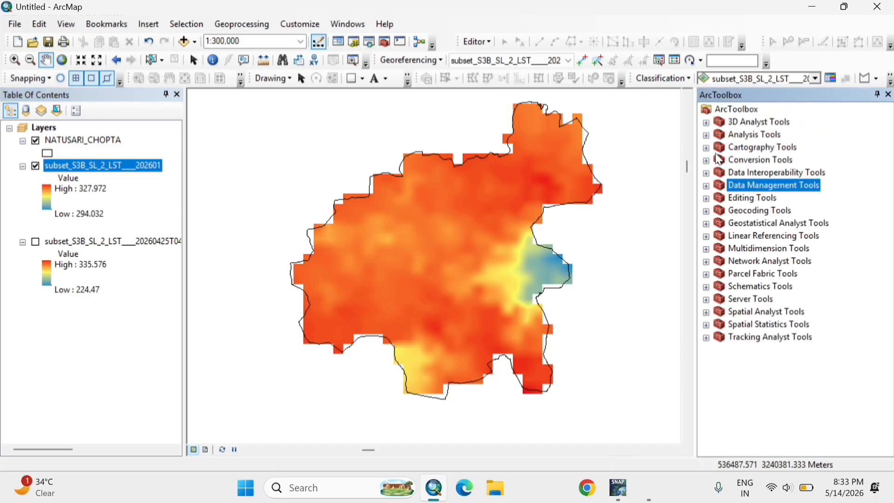
click(706, 312)
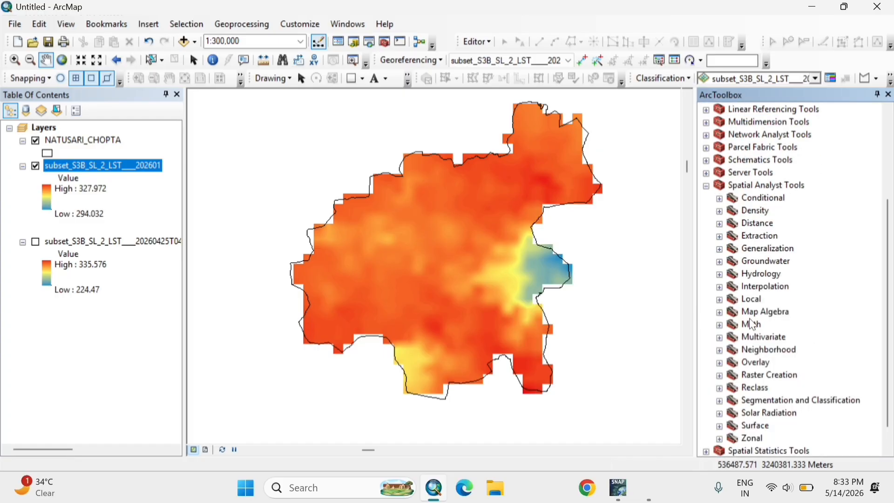
click(720, 312)
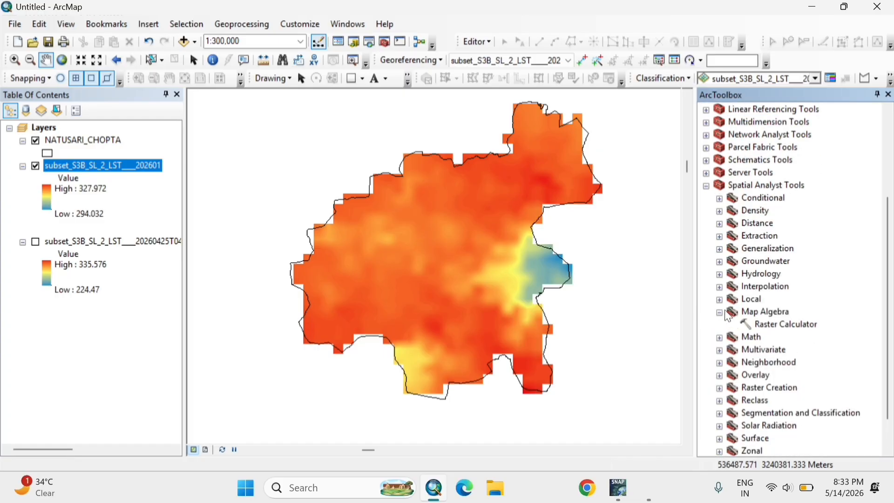
double_click(775, 328)
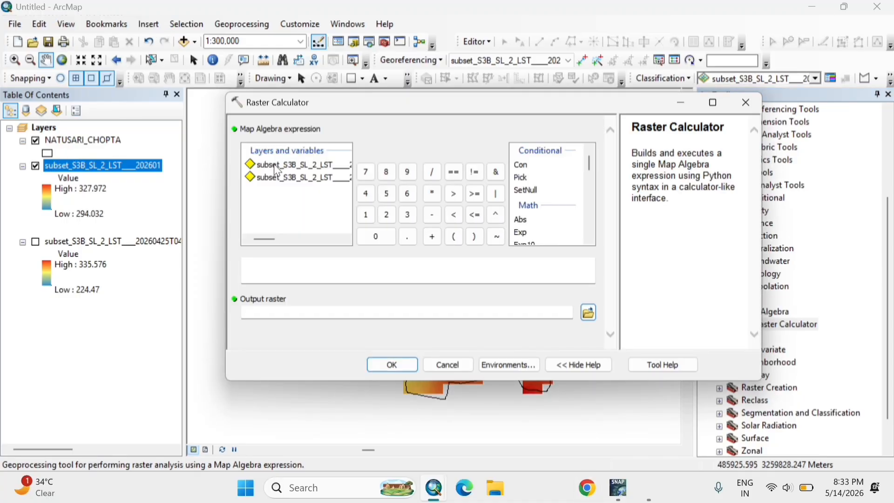
Convert the clipped LST raster from Kelvin to Celsius by running the expression "subset_S3B_SL_2_LST____202601" - 273.15
scroll(296, 170, right, 2)
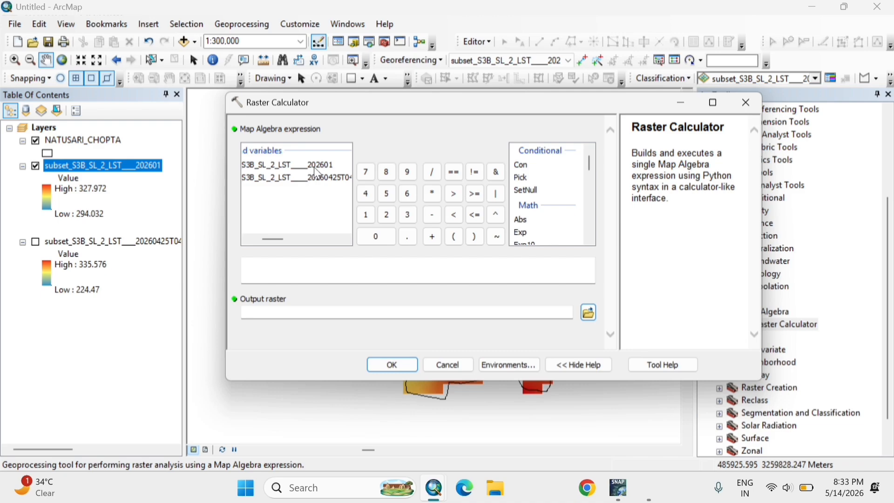
double_click(301, 171)
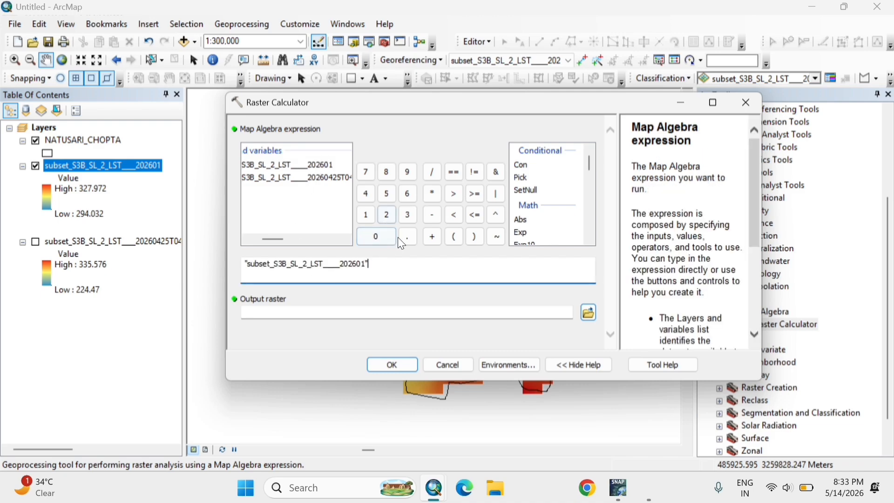
click(435, 218)
click(387, 217)
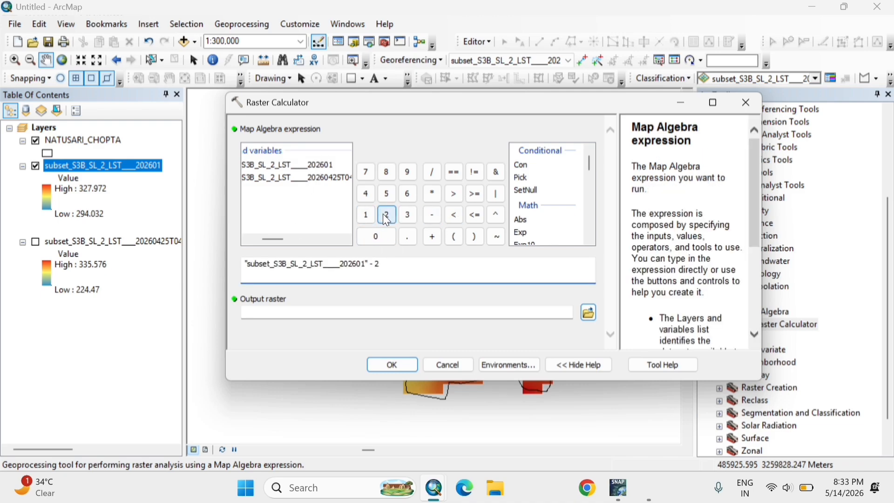
click(366, 172)
click(407, 216)
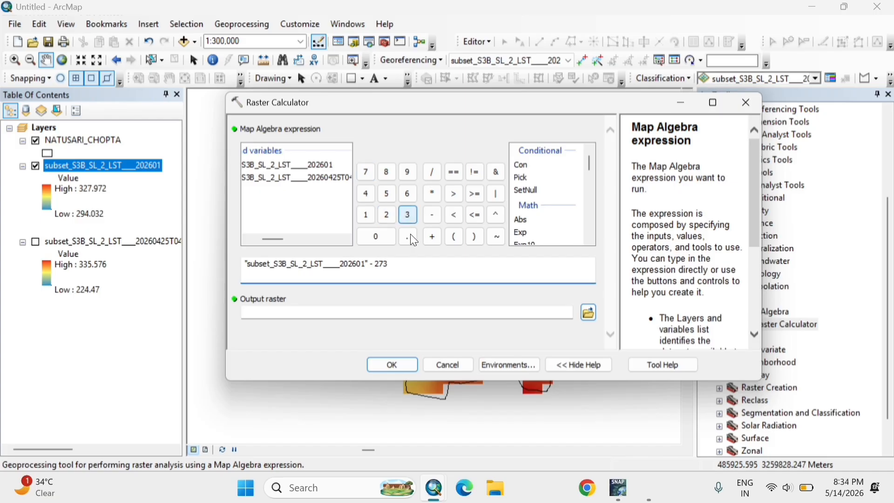
click(410, 238)
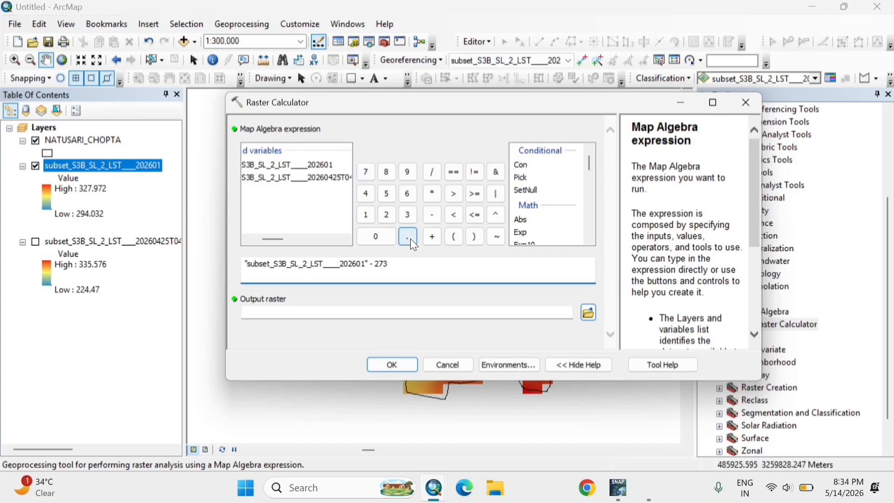
click(388, 194)
drag(376, 265, 400, 264)
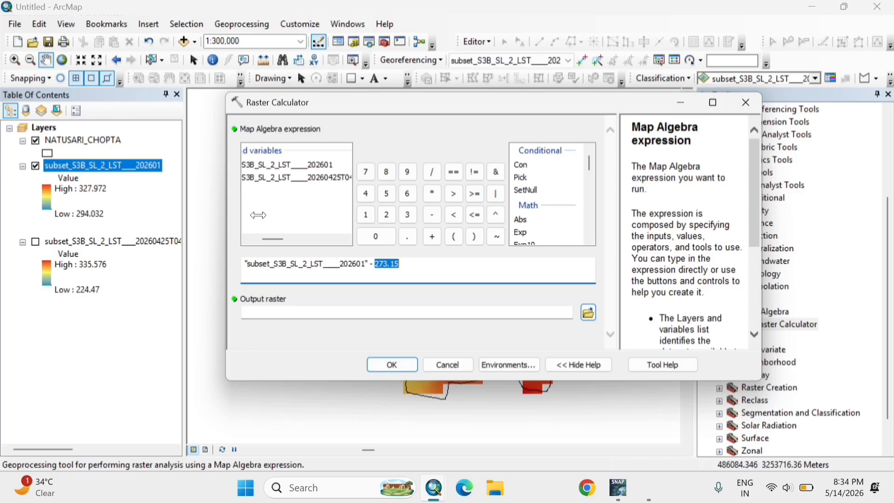
click(404, 365)
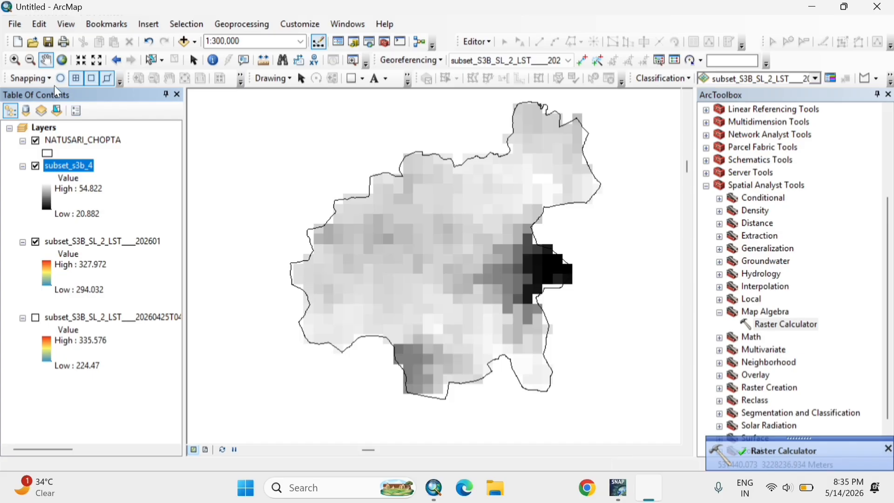
Hide the clipped Kelvin raster, collapse its legend, and choose Cubic Convolution as the Celsius raster's display resampling
click(35, 242)
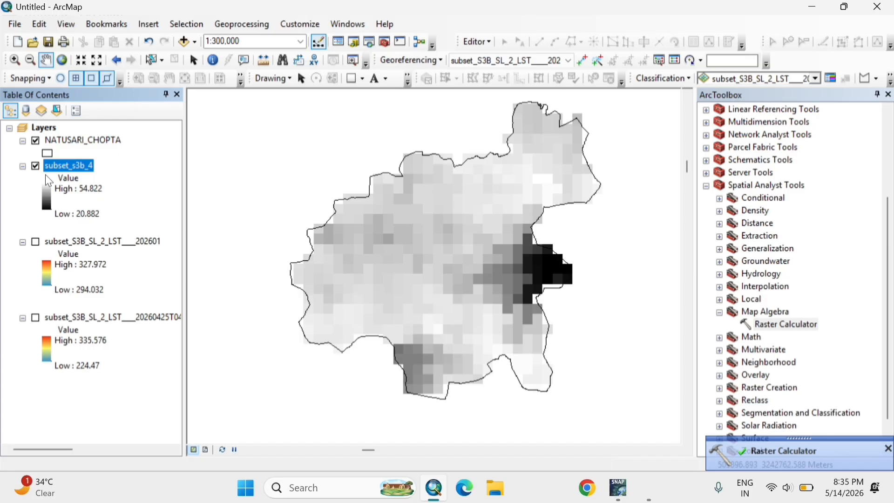
click(22, 242)
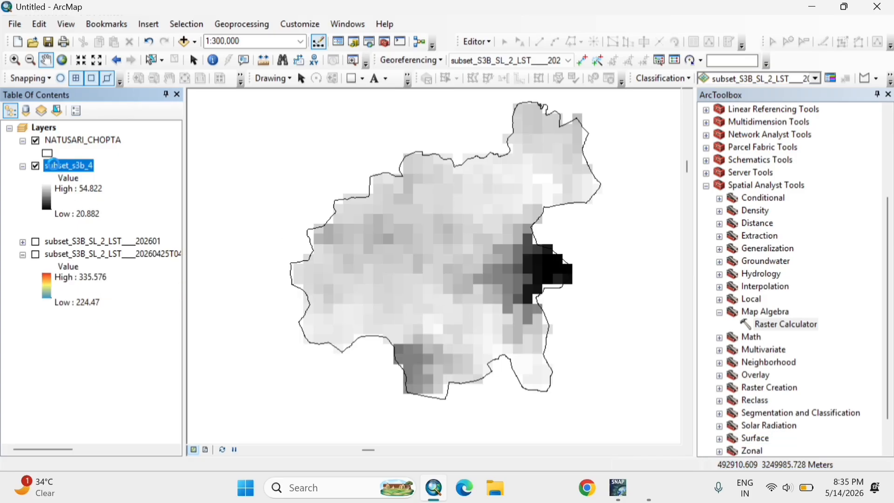
double_click(77, 166)
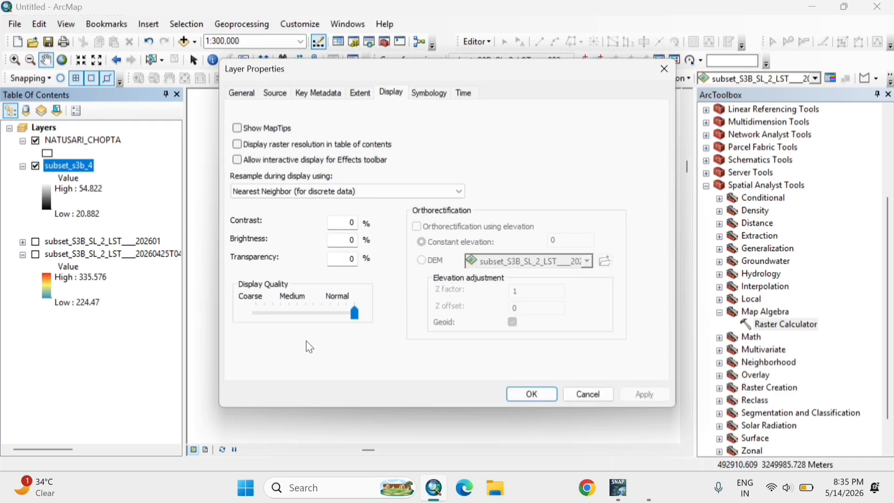
click(294, 192)
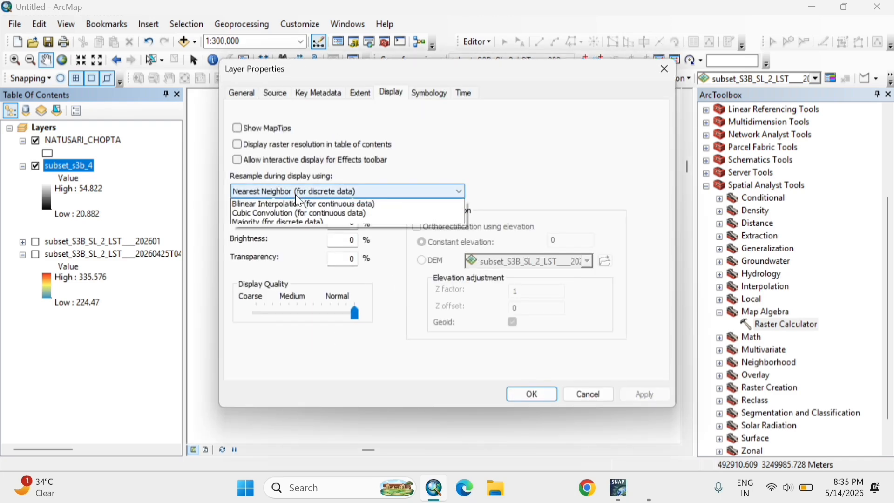
click(275, 213)
Apply the blue-yellow-red color ramp to the Celsius raster's stretched symbology, accepting its histogram as a custom stretch
click(429, 93)
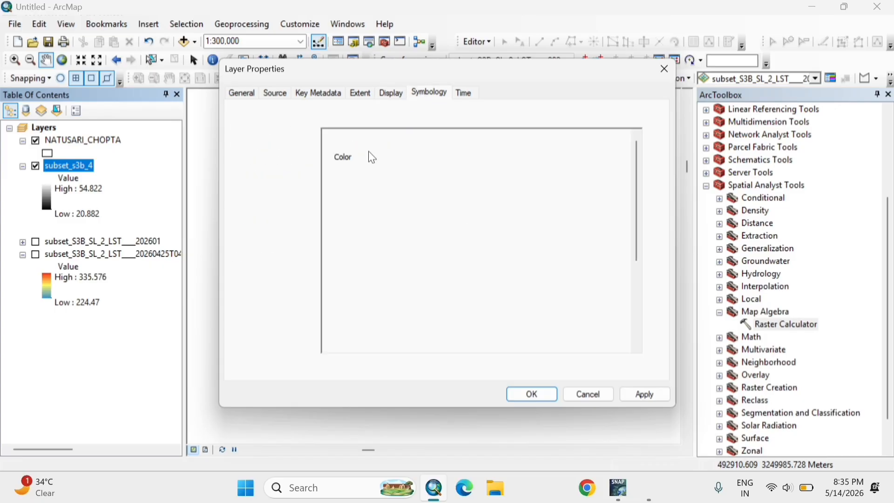
click(478, 232)
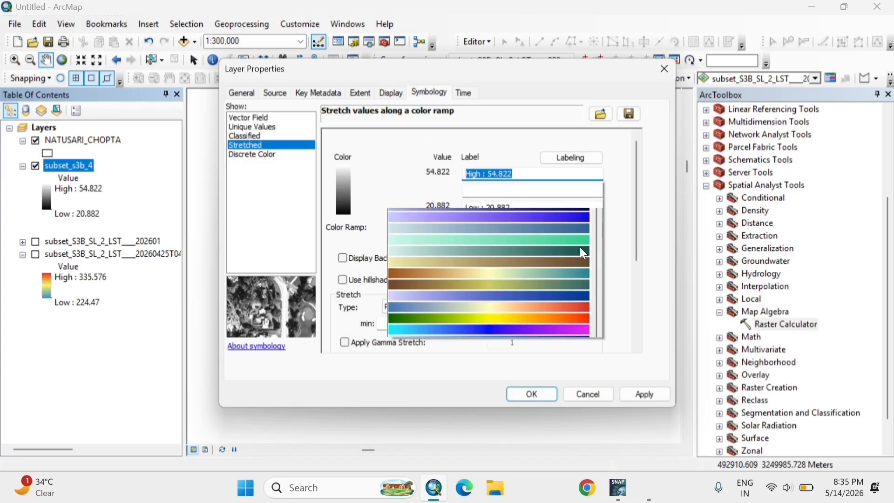
scroll(506, 242, down, 5)
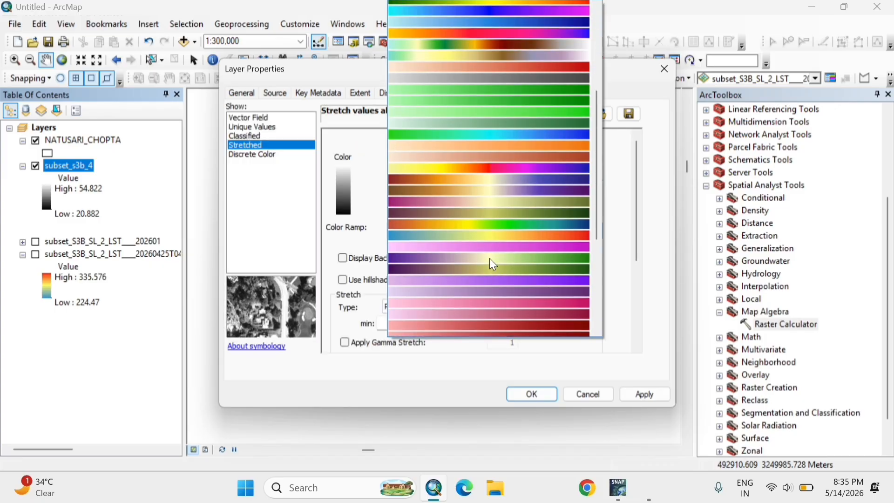
click(484, 207)
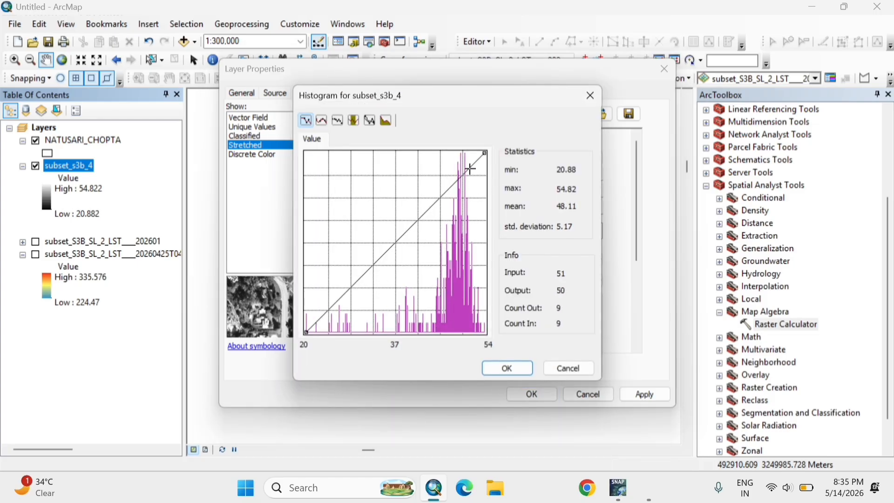
click(509, 365)
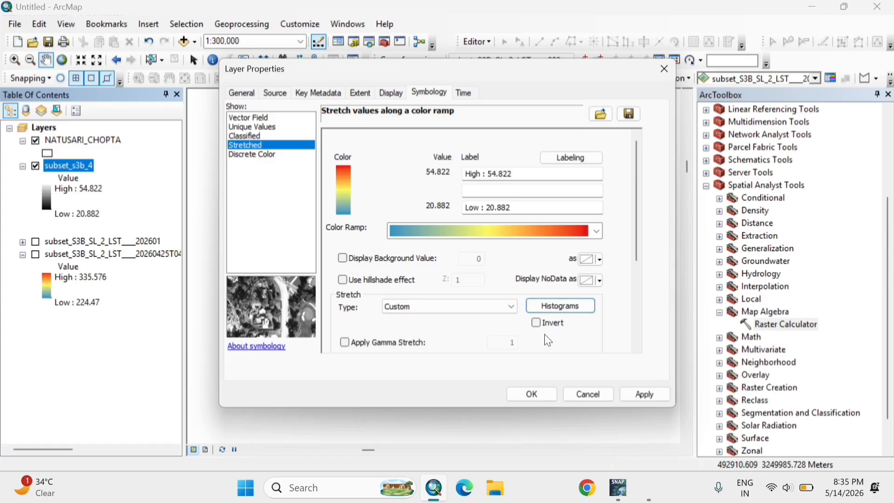
click(623, 395)
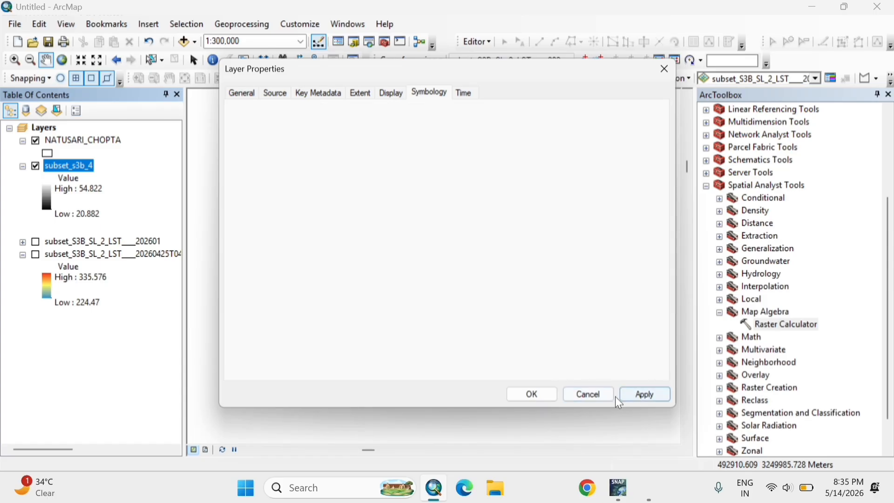
Close the Celsius raster's properties and compare its surface temperature pattern with the unclipped LST raster around the Nathusari Chopta boundary
click(532, 396)
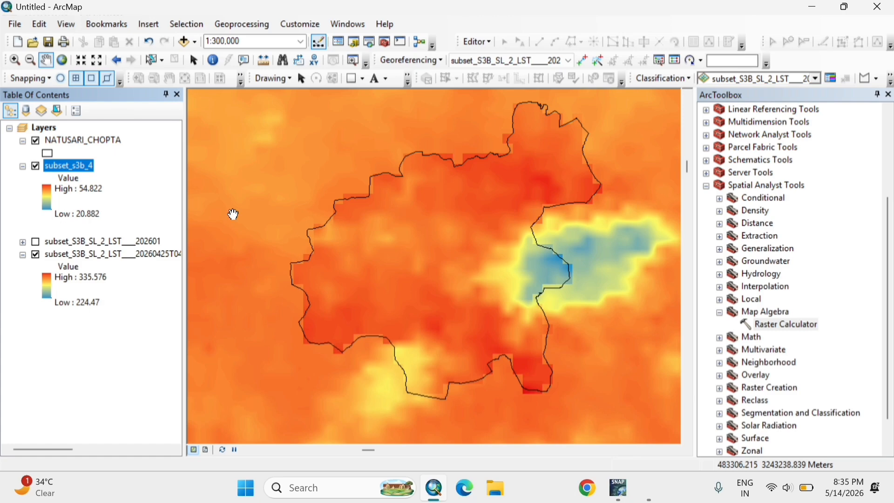
scroll(407, 260, up, 2)
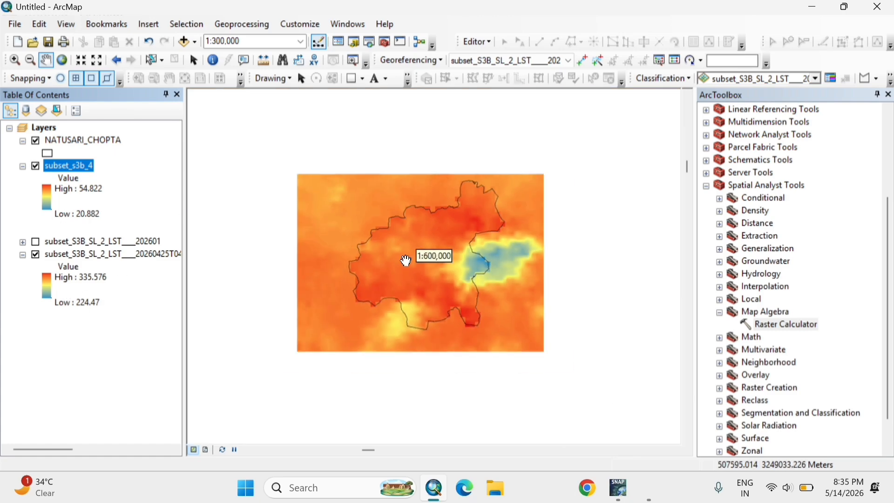
scroll(406, 261, up, 2)
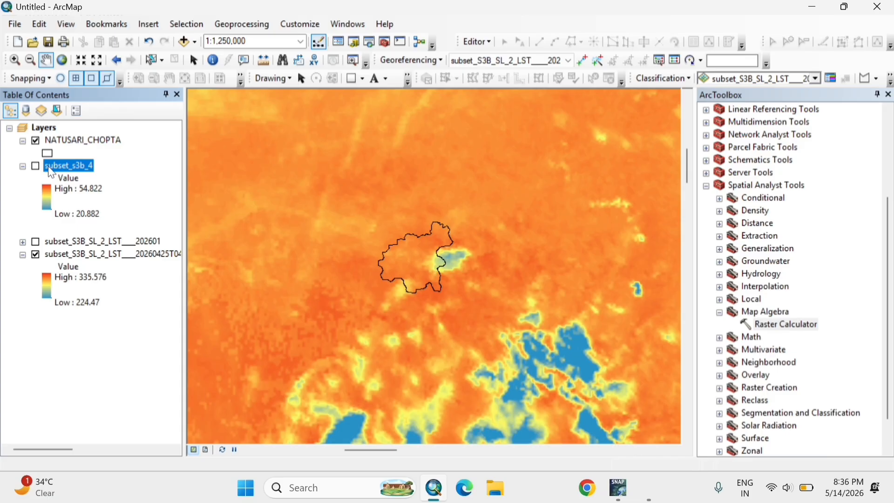
scroll(403, 274, down, 1)
scroll(403, 275, up, 3)
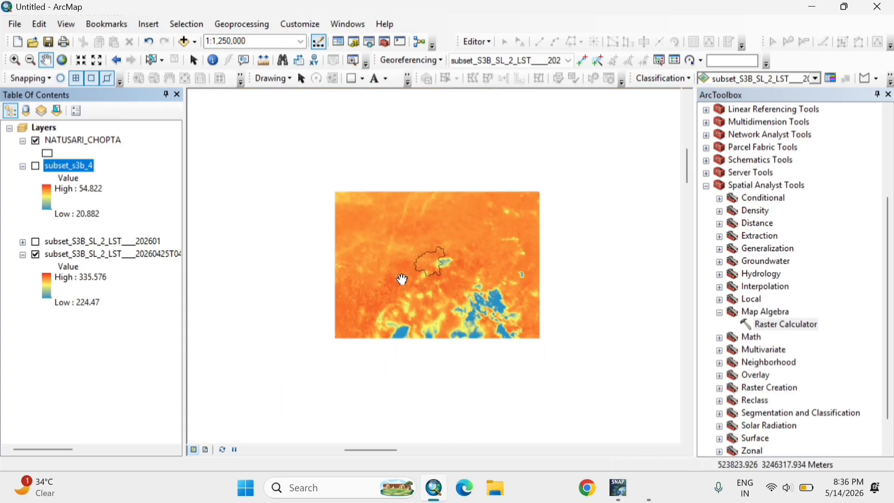
scroll(403, 279, down, 3)
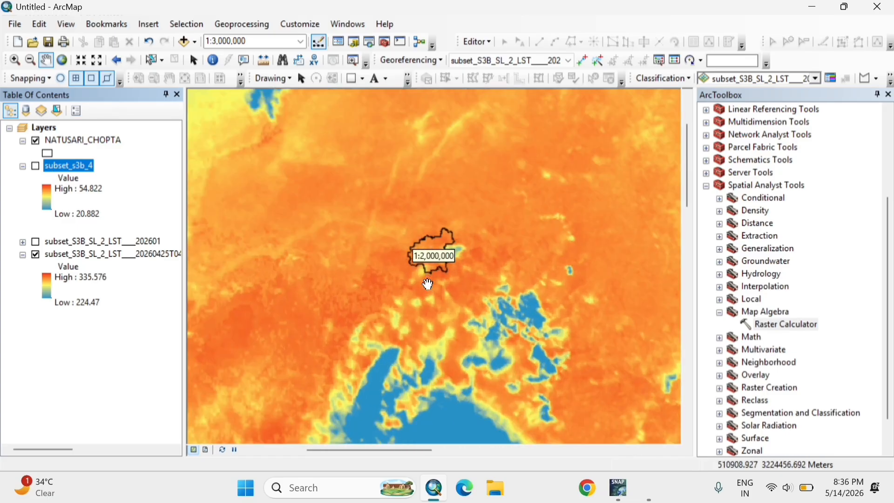
scroll(428, 283, down, 3)
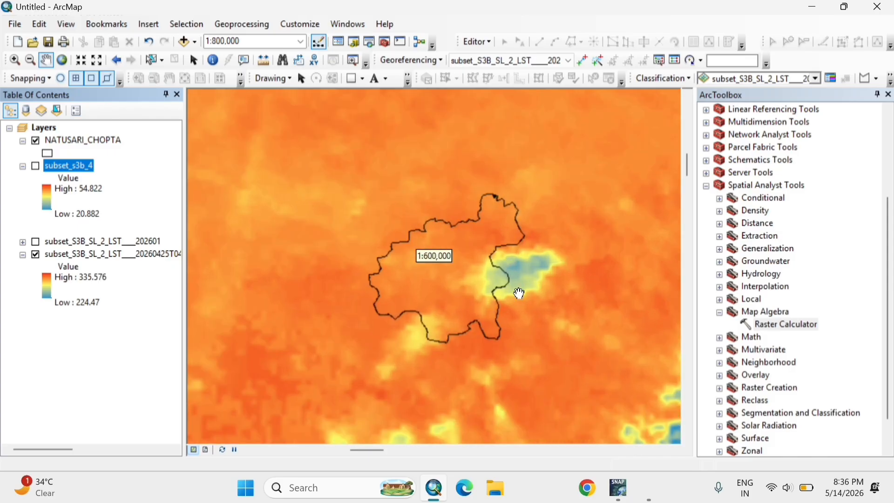
scroll(520, 294, down, 1)
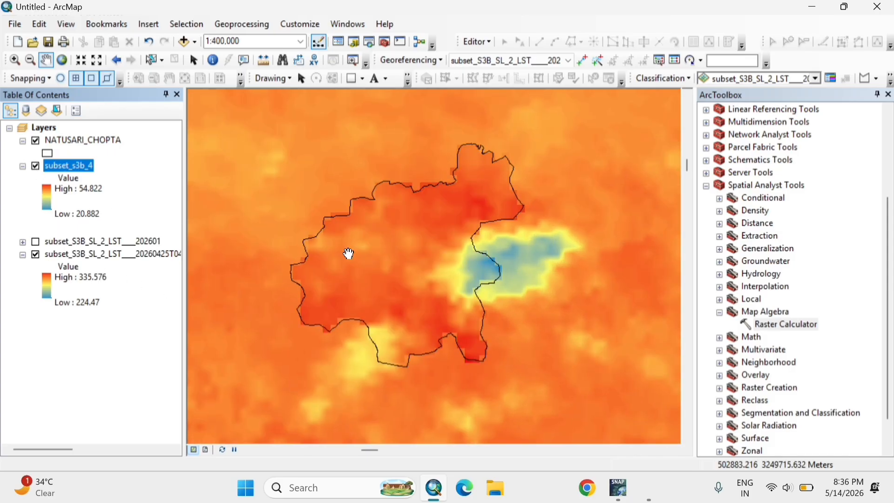
scroll(352, 253, down, 1)
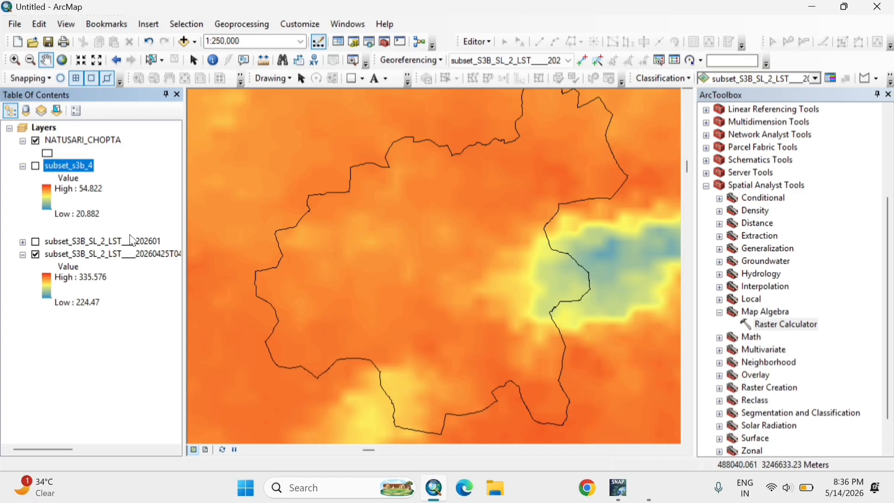
Add the Imagery basemap beneath the boundary and LST layers
click(191, 42)
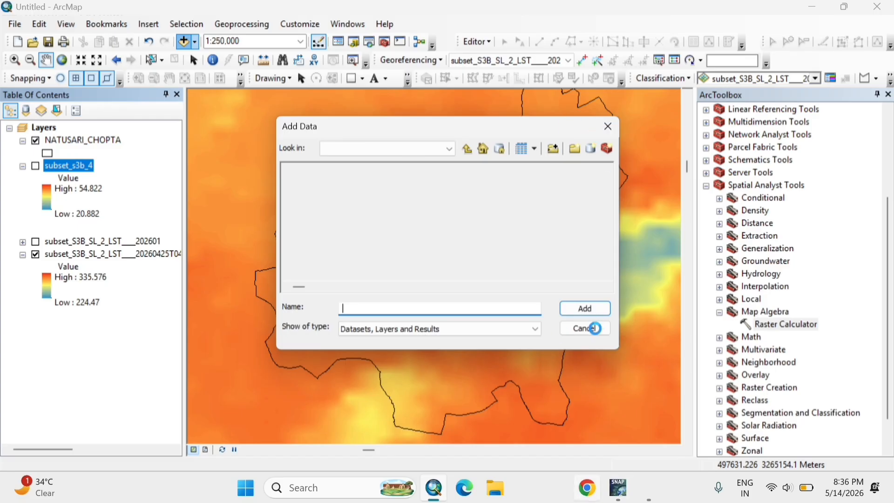
click(607, 130)
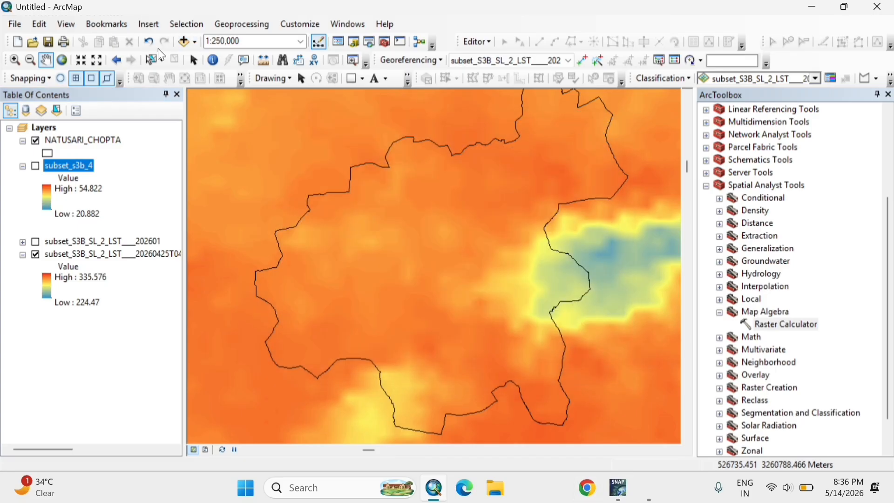
click(196, 46)
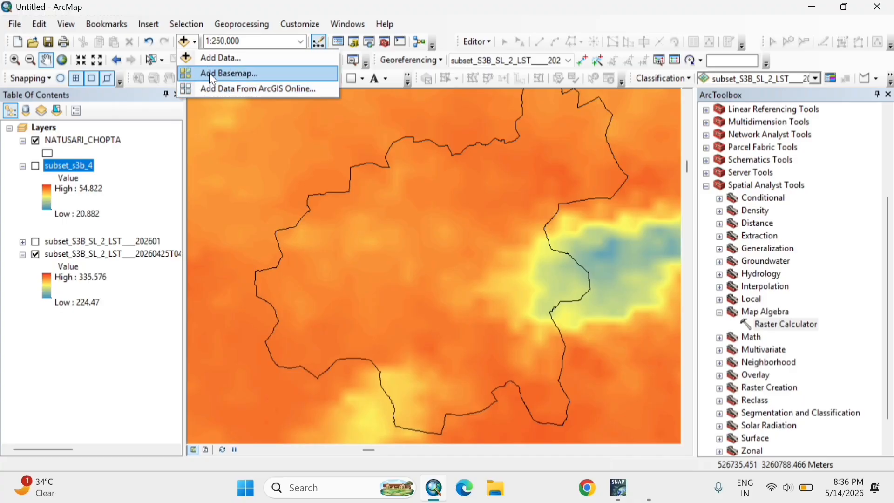
click(208, 73)
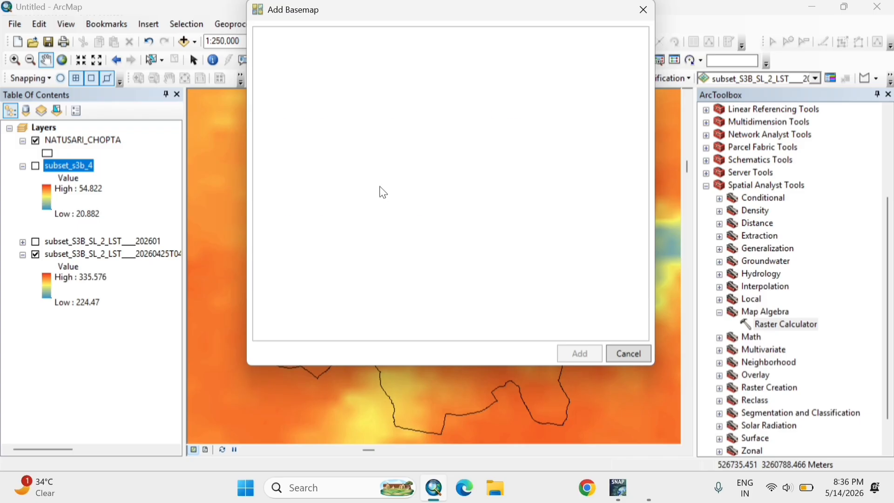
click(449, 237)
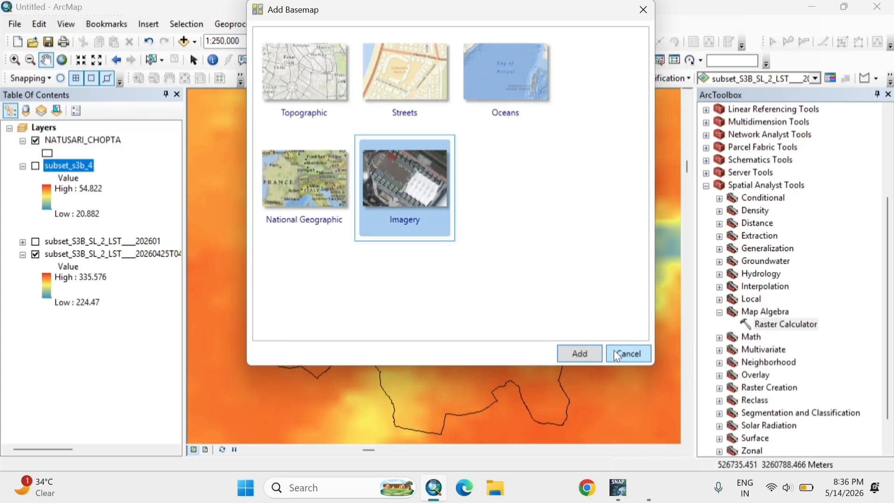
click(582, 356)
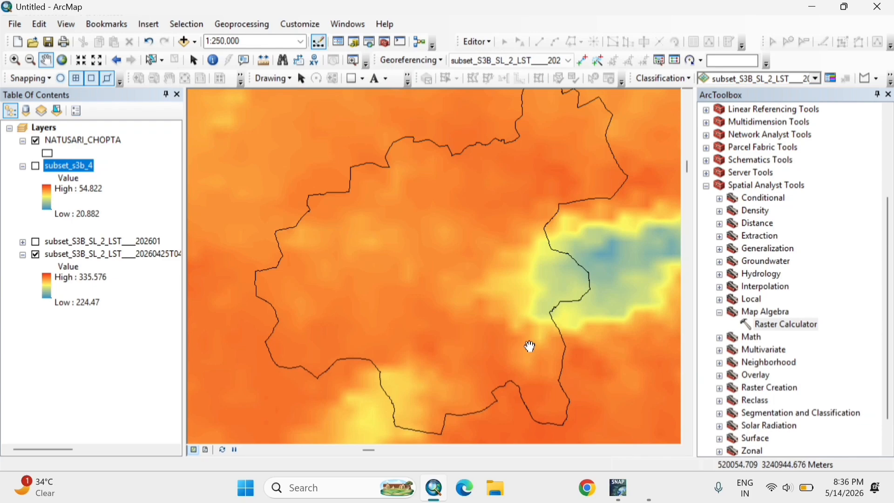
scroll(416, 315, up, 2)
scroll(421, 300, down, 4)
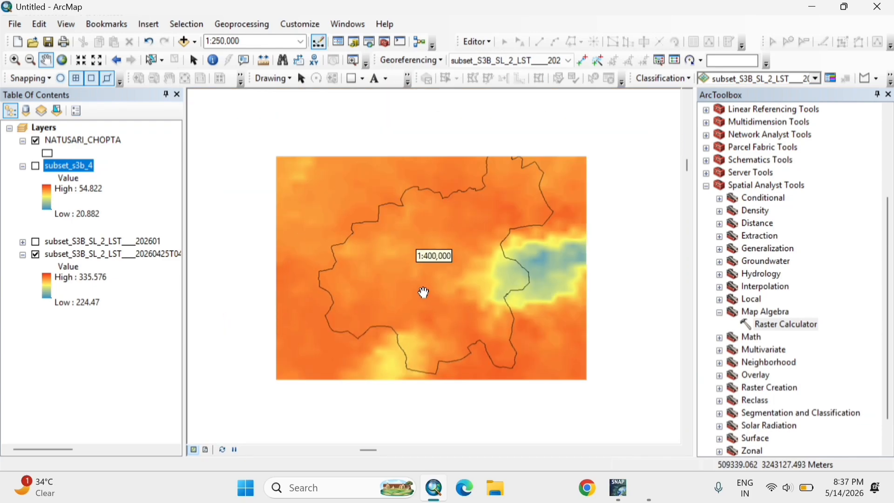
scroll(506, 303, down, 4)
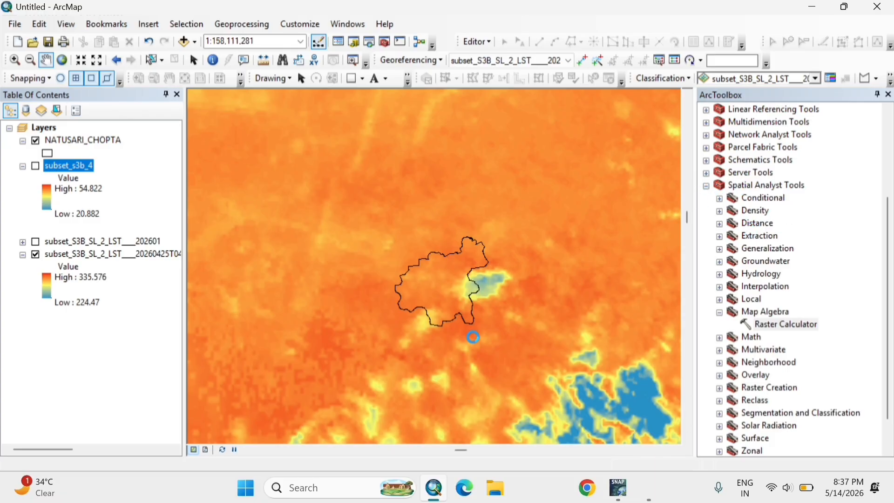
scroll(473, 337, up, 1)
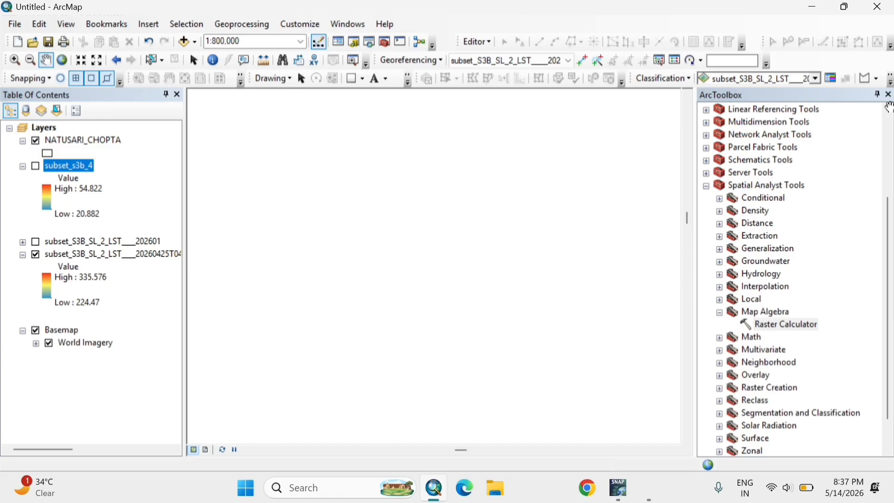
Close ArcToolbox and display the Celsius raster over the imagery with the unclipped Kelvin raster hidden
click(888, 94)
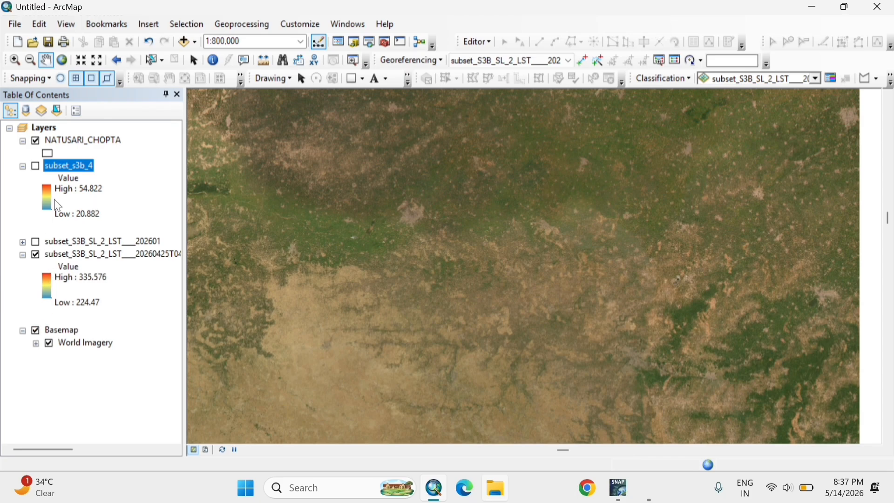
click(36, 167)
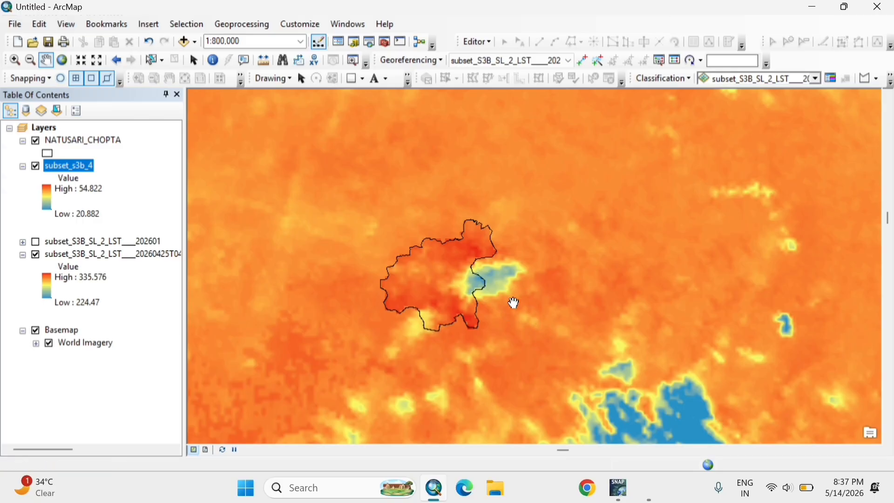
scroll(487, 294, down, 2)
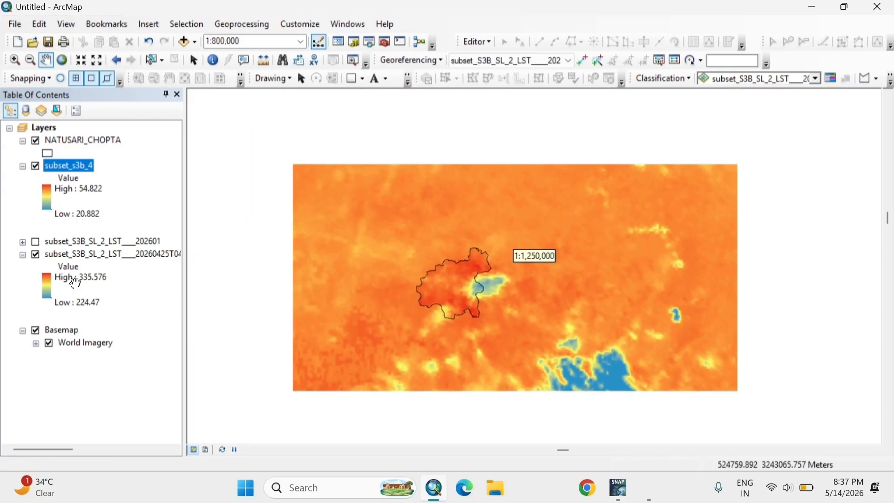
click(36, 255)
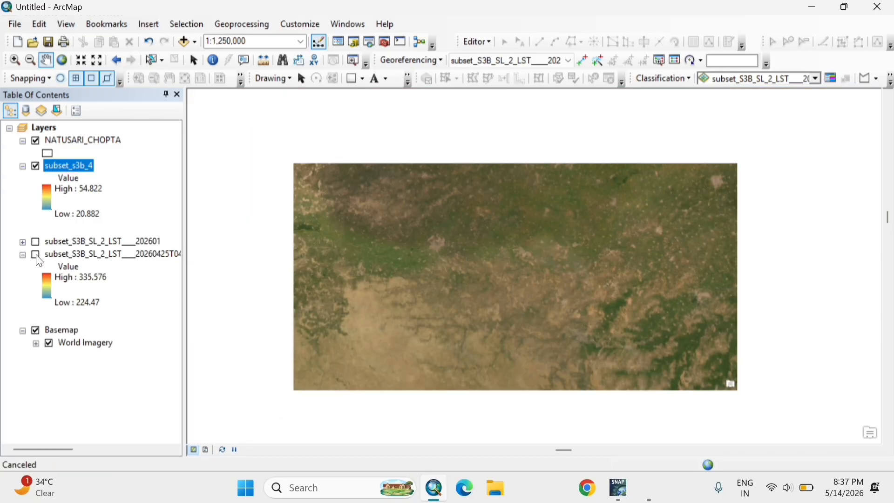